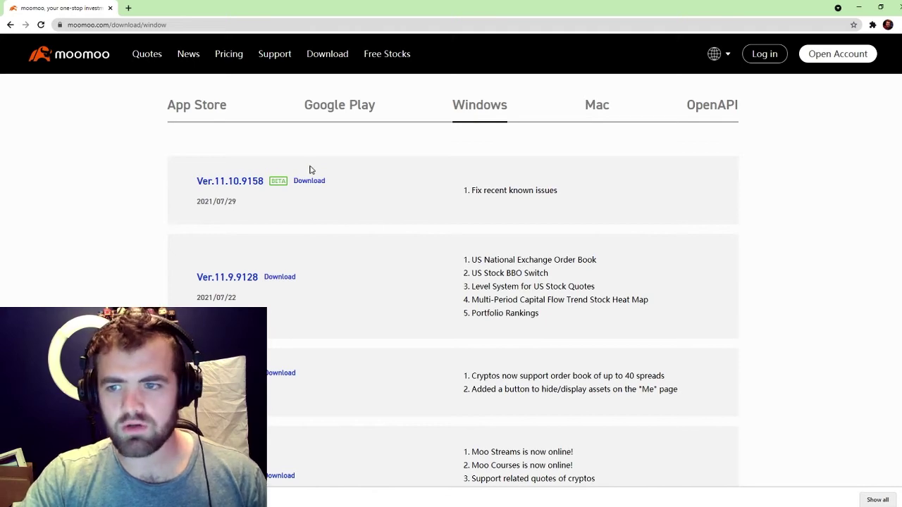
Switch the moomoo download page to the Mac version
click(596, 107)
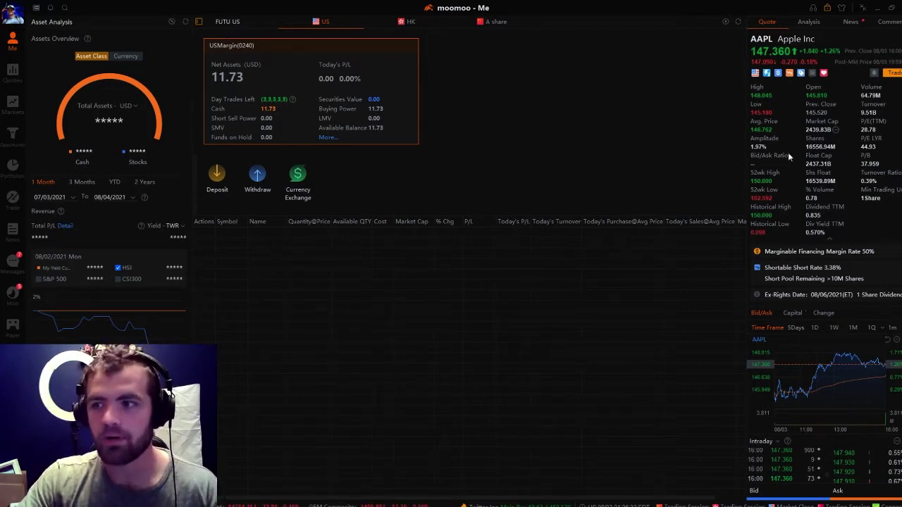
Browse AAPL's Analysis, News and Comments, return to Quote, and set the chart to 1D candles
click(809, 24)
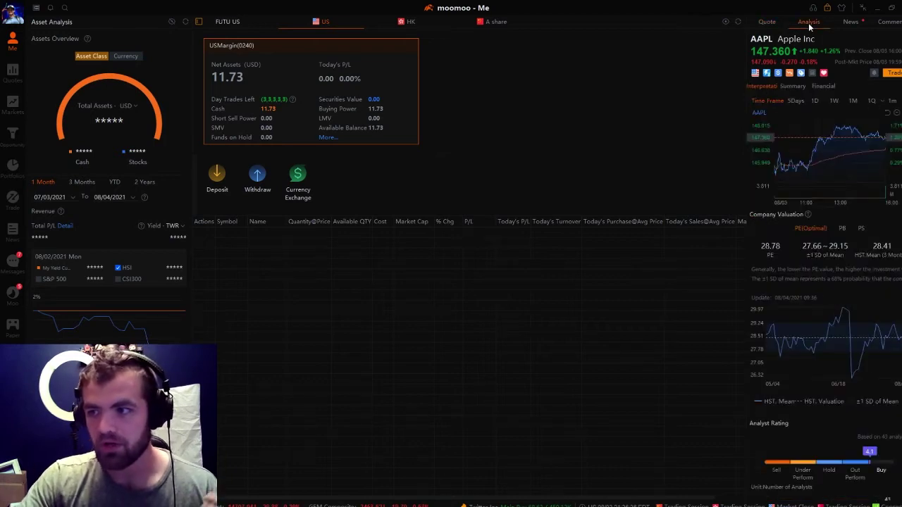
click(846, 27)
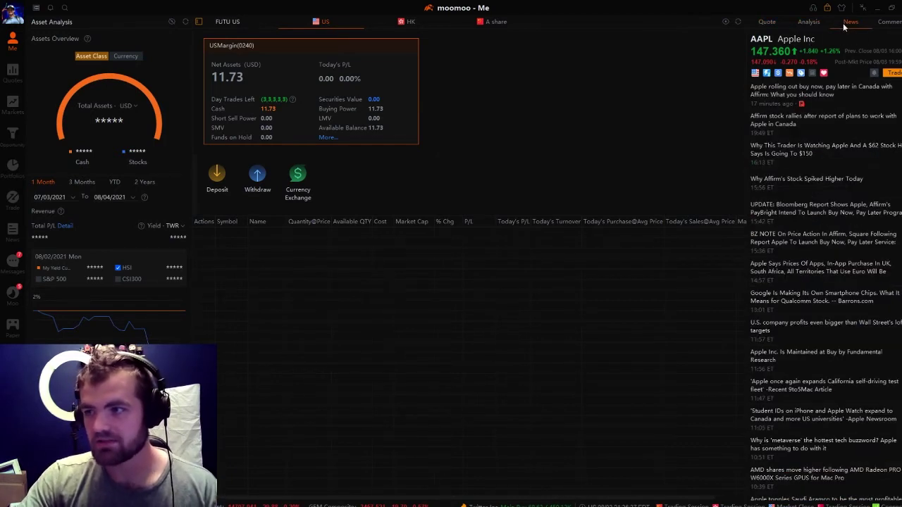
click(880, 27)
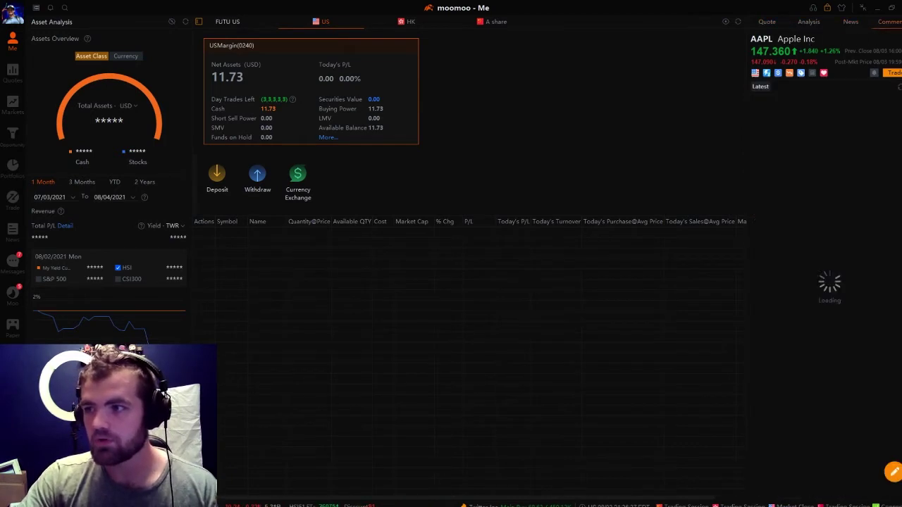
click(769, 22)
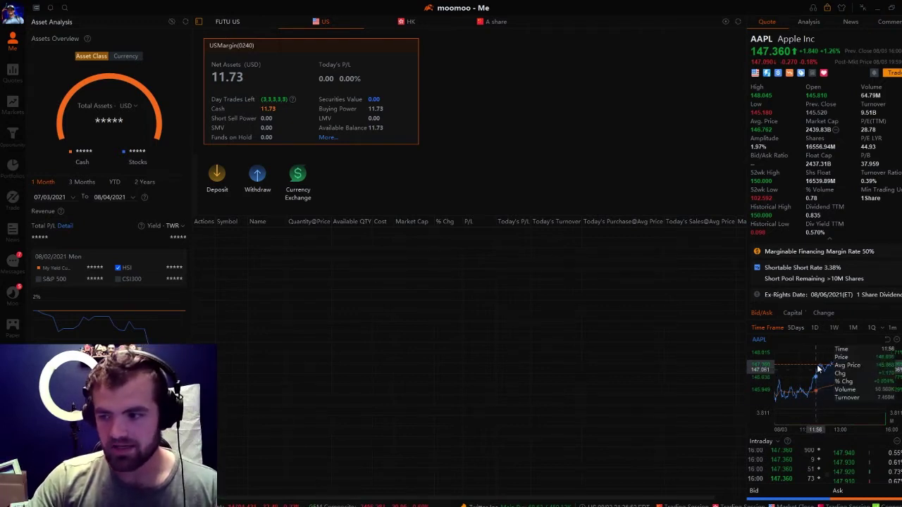
click(814, 327)
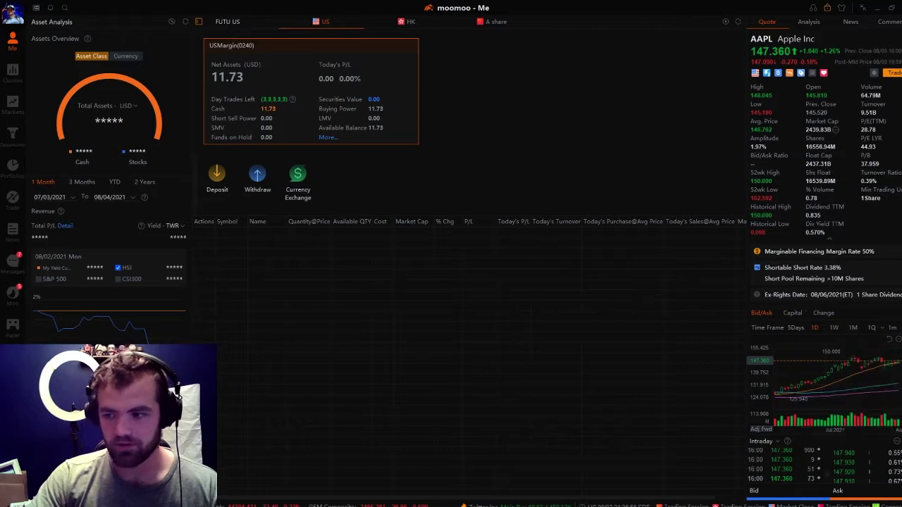
Open the Quotes page, switch to the favourites watchlist, and chart Ford Motor Co
click(14, 70)
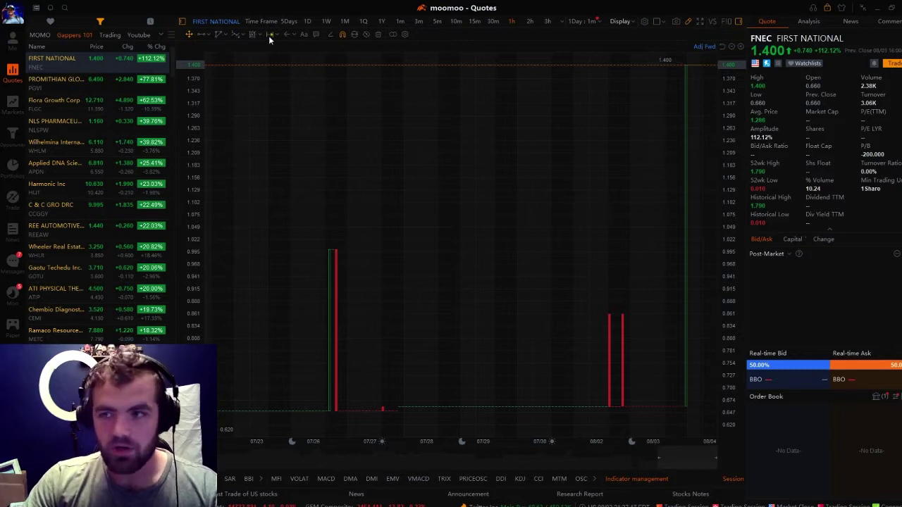
click(50, 22)
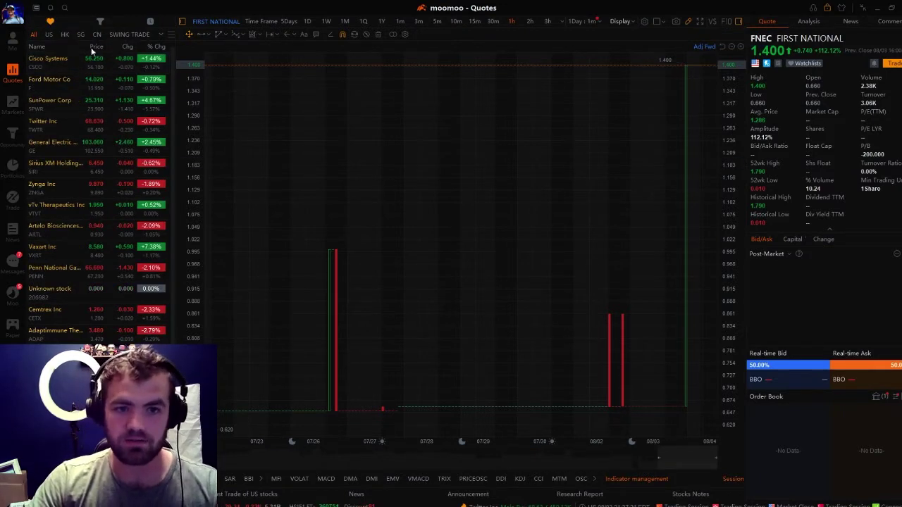
click(59, 87)
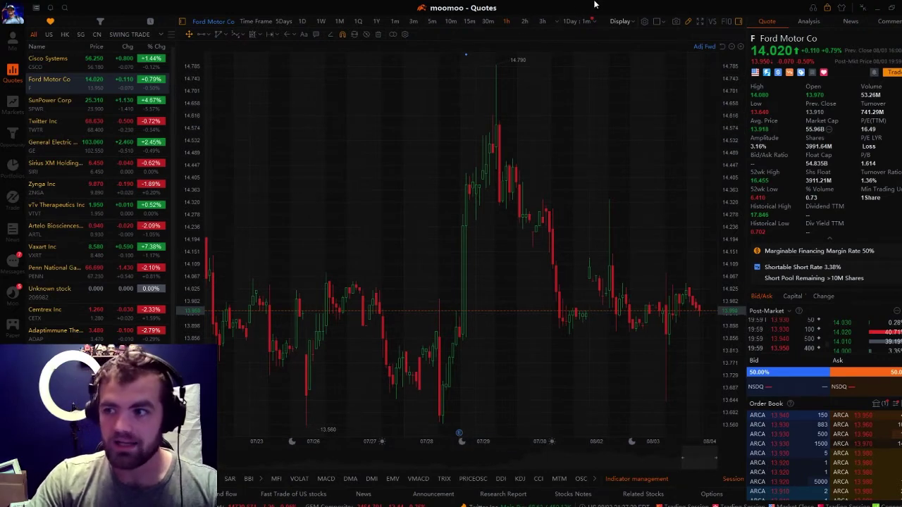
Try Ford's chart time frames from intraday to 3-minute, settling on 1M monthly candles
click(248, 24)
click(282, 21)
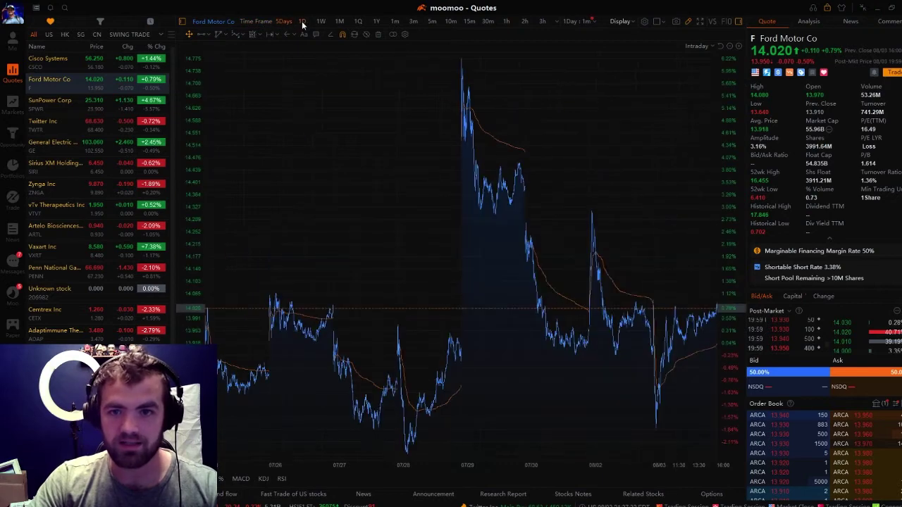
click(302, 21)
click(322, 21)
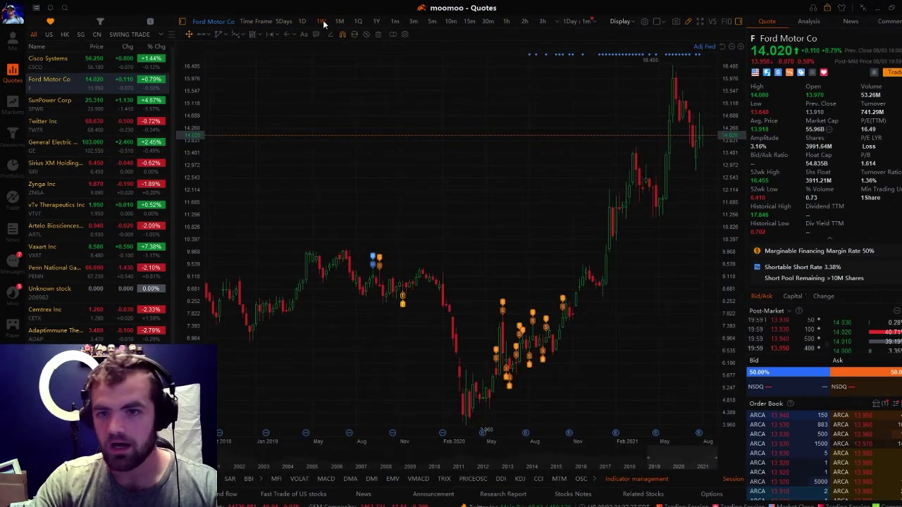
click(339, 21)
click(358, 21)
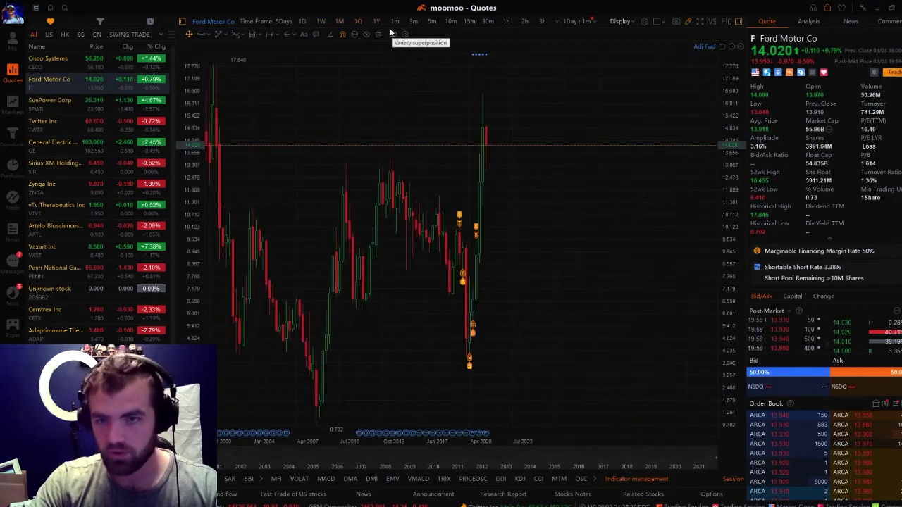
click(376, 22)
click(395, 21)
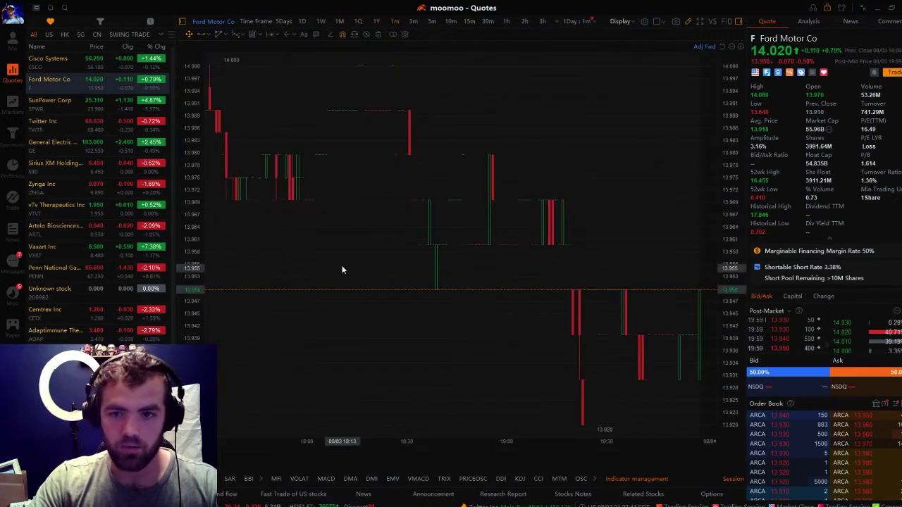
click(413, 22)
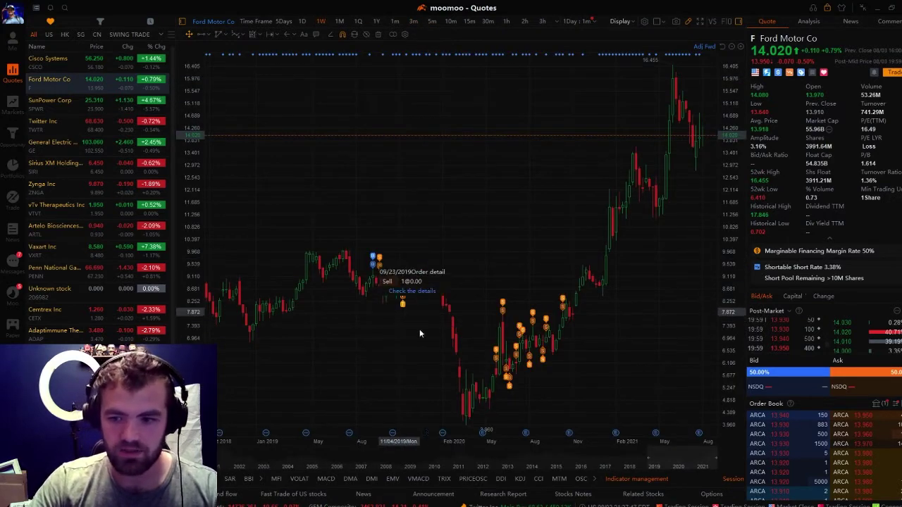
mouse_move(539, 322)
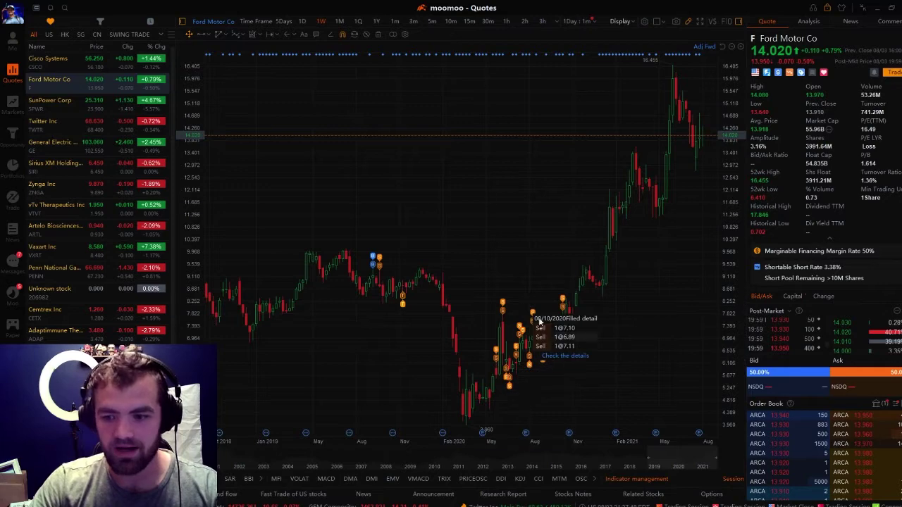
click(339, 22)
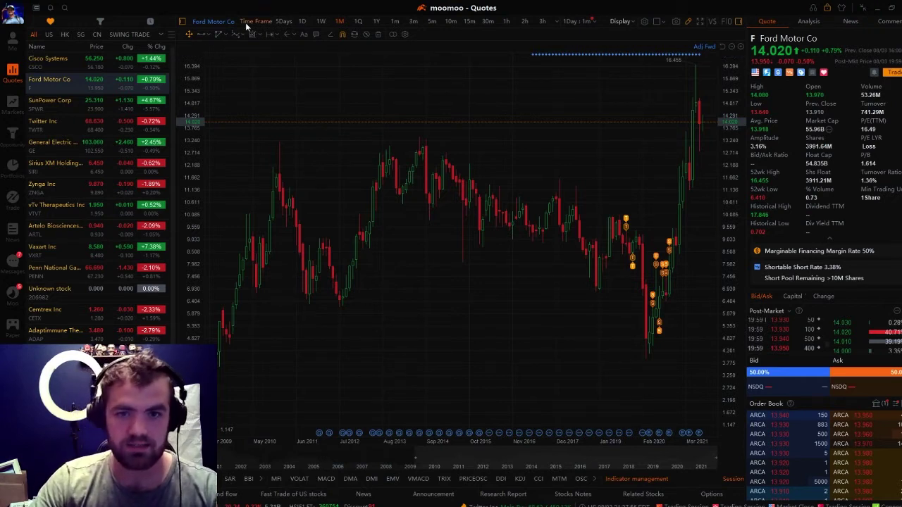
Draw a descending trend line segment from Ford's major peak down to the right
click(210, 36)
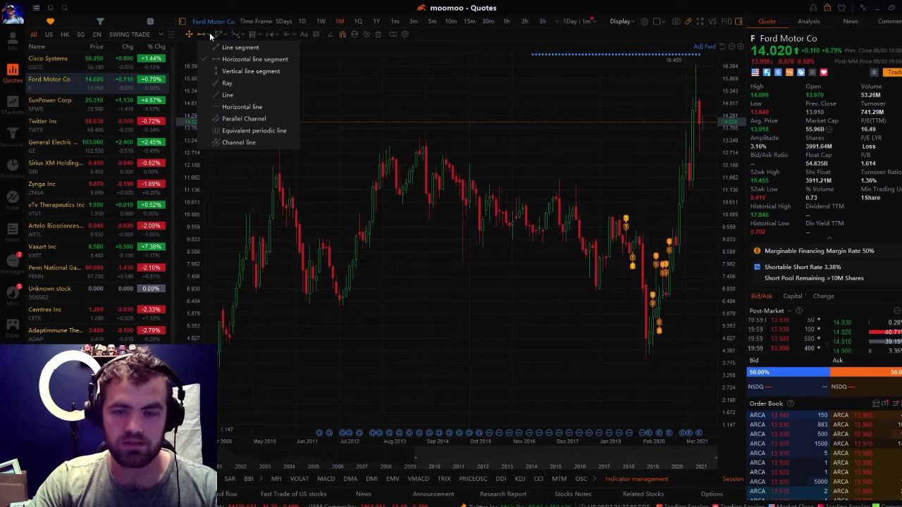
click(225, 47)
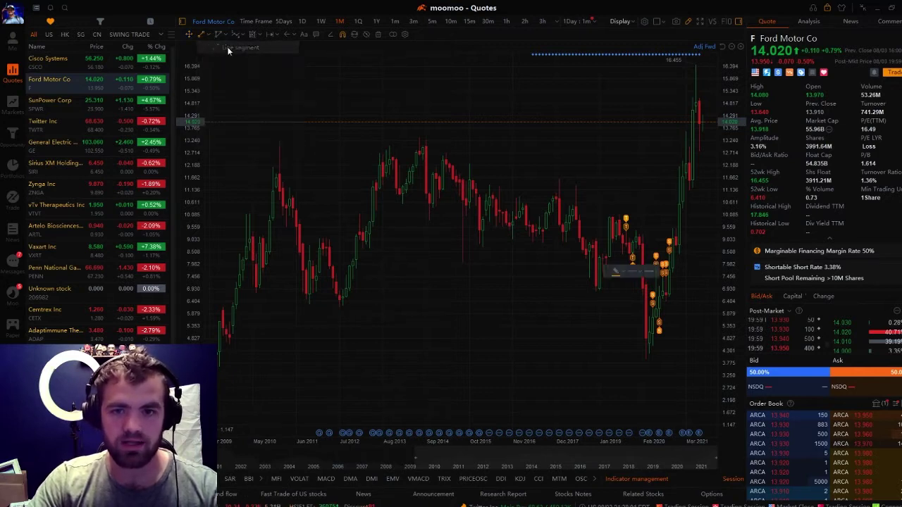
click(419, 138)
click(648, 217)
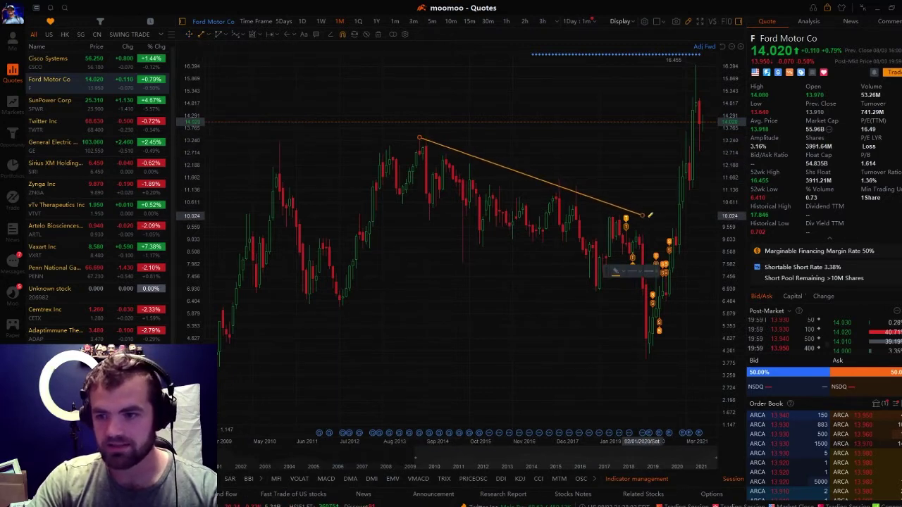
drag(649, 218, 715, 253)
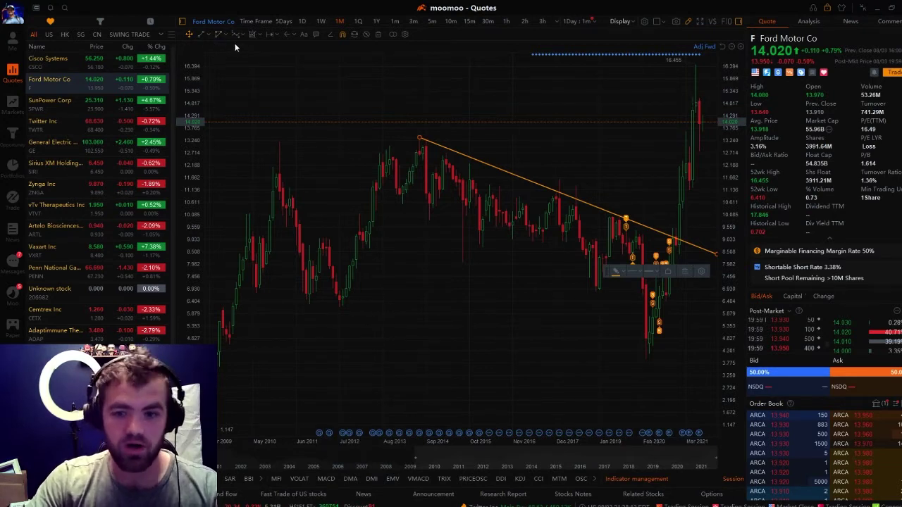
Add a short horizontal line segment along the lows near 6.3
click(209, 39)
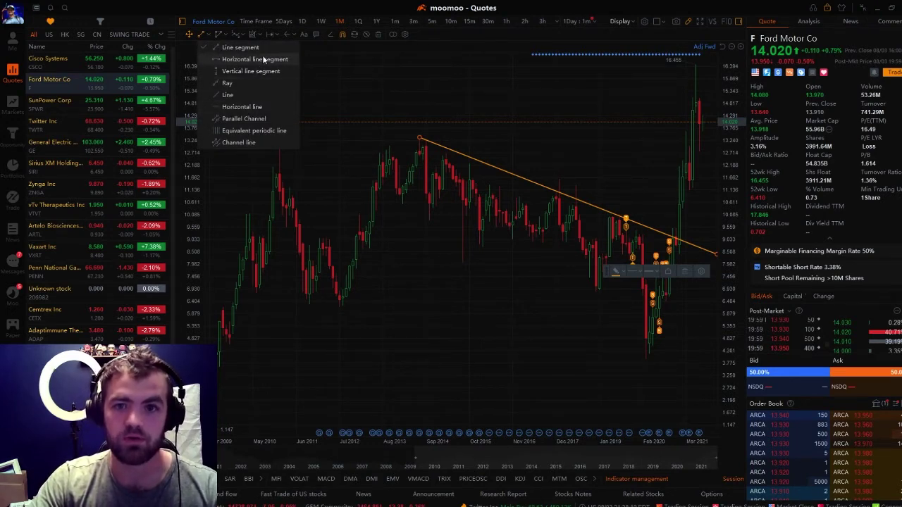
click(267, 65)
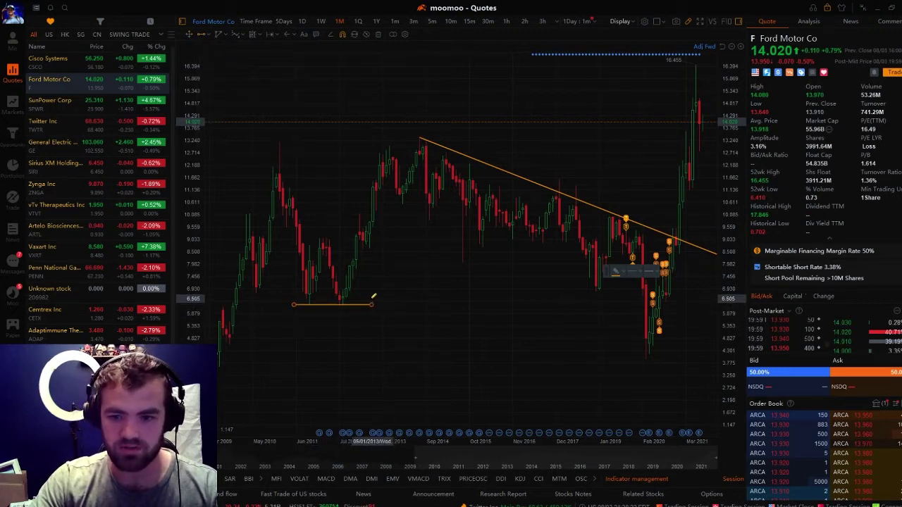
click(365, 304)
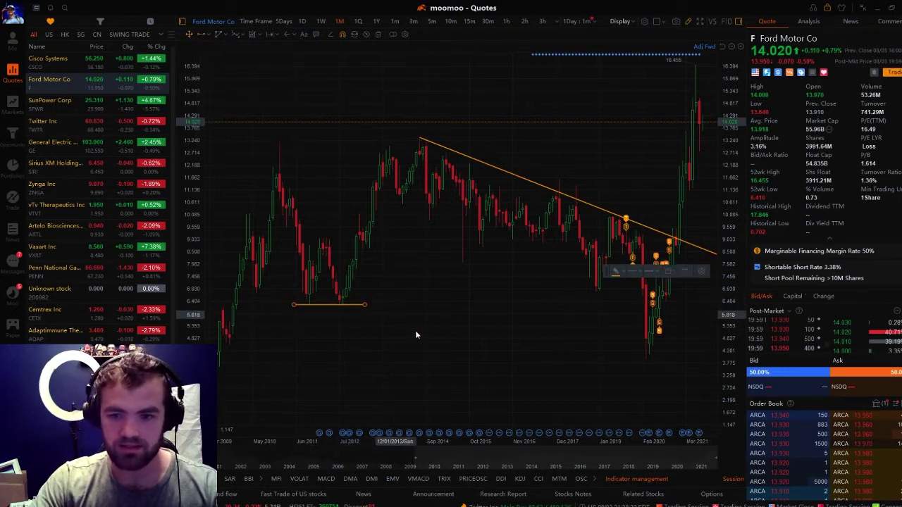
Add a full-width horizontal line level with the earlier highs near 12.9
click(207, 33)
click(240, 108)
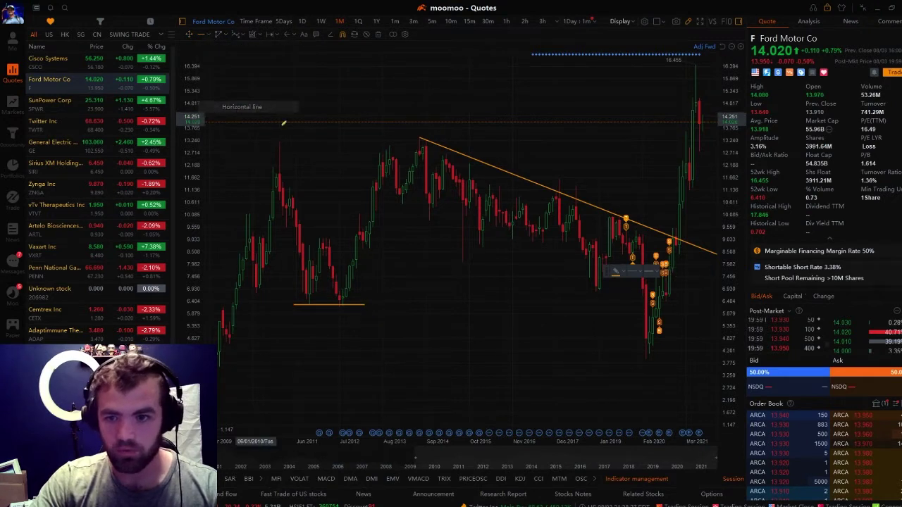
click(377, 148)
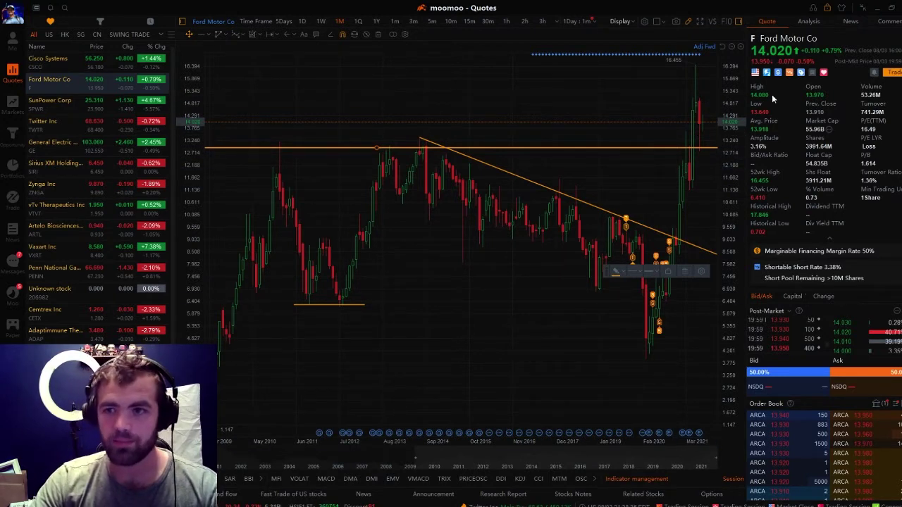
Open and close the chart display options, then scroll down Ford's quote panel
click(624, 22)
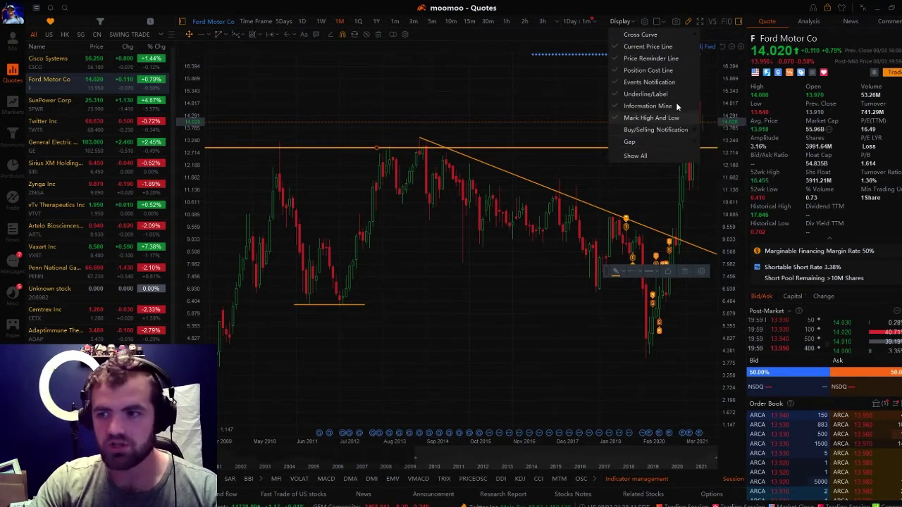
click(753, 187)
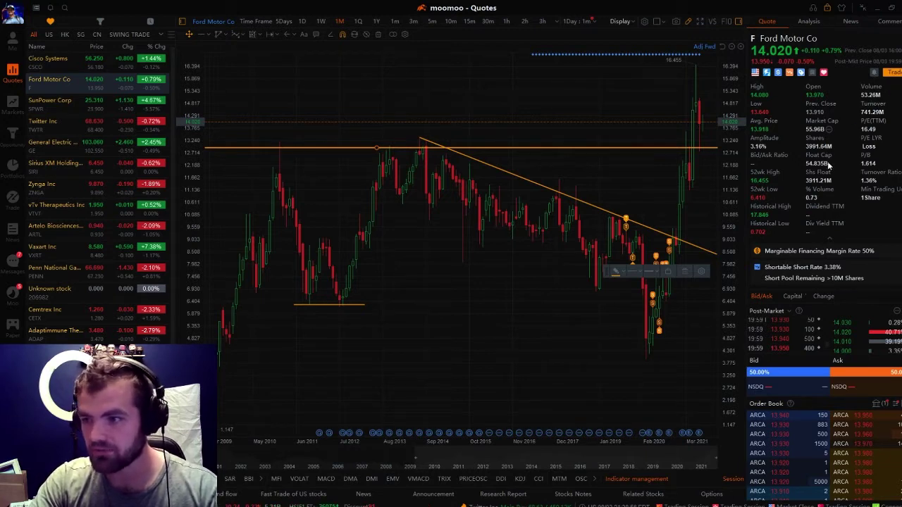
scroll(831, 188, down, 1)
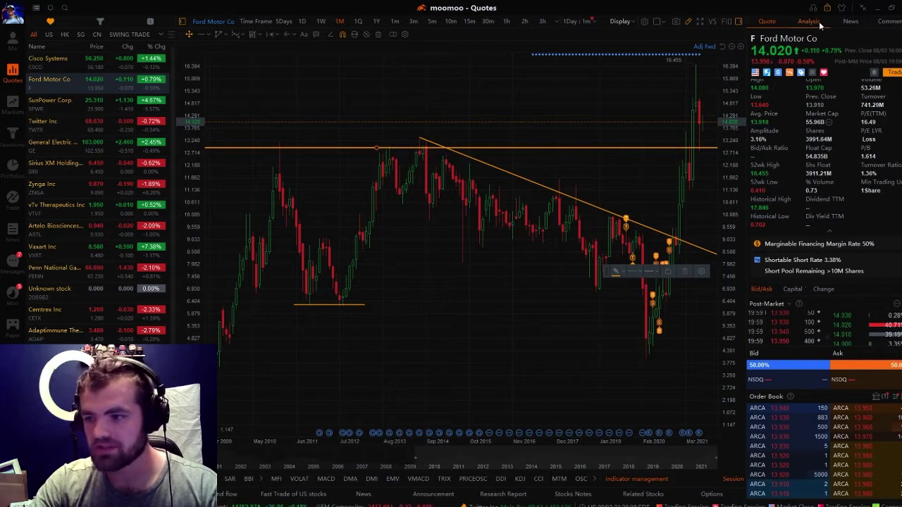
Check Capital and Bid/Ask, then scroll Ford's Analysis through valuation, ratings and 11.000–18.000 target prices
click(795, 289)
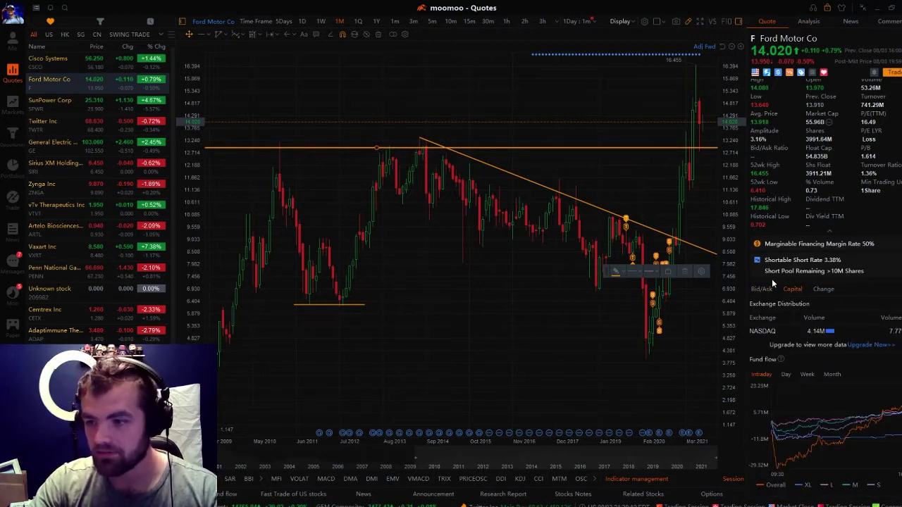
click(763, 289)
click(809, 21)
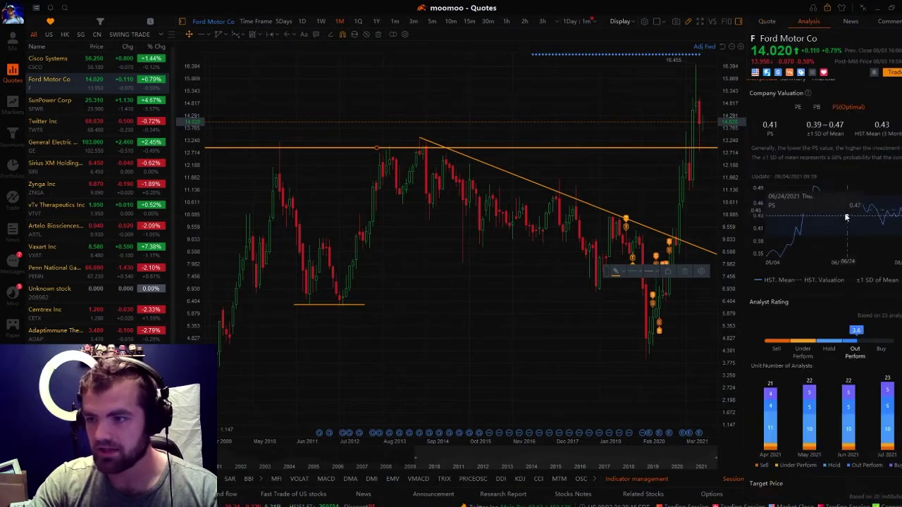
scroll(865, 158, down, 1)
scroll(871, 179, up, 1)
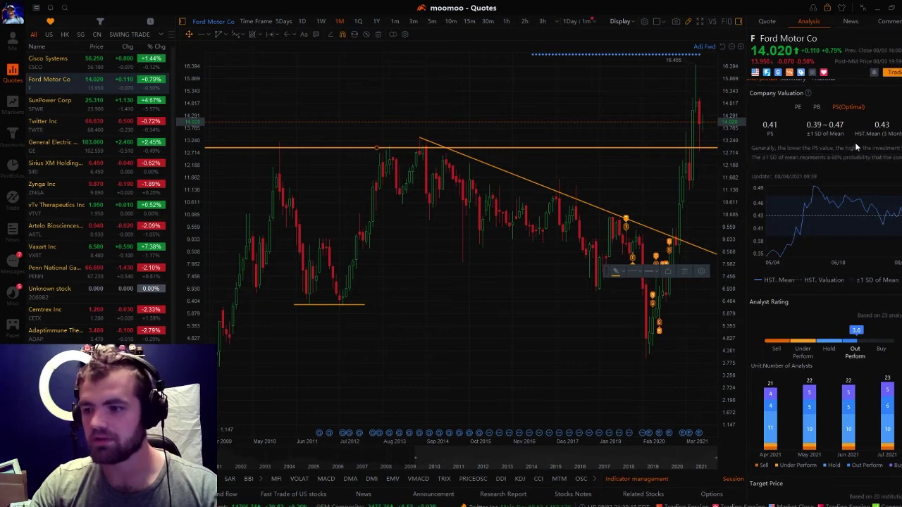
scroll(863, 155, down, 4)
scroll(872, 170, down, 1)
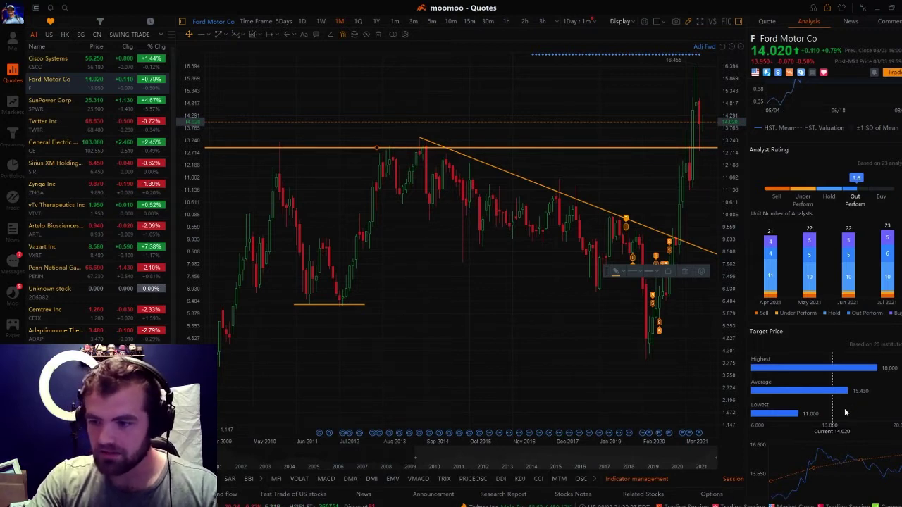
scroll(836, 410, down, 4)
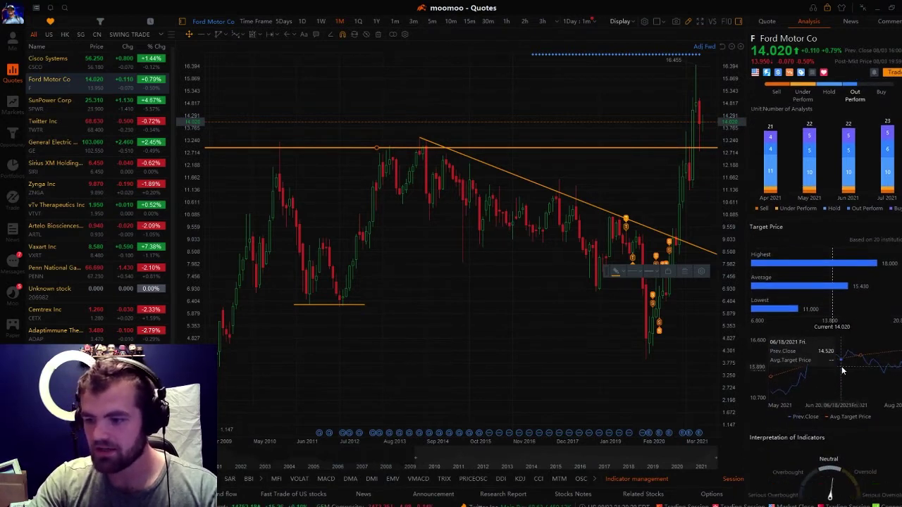
scroll(842, 371, down, 9)
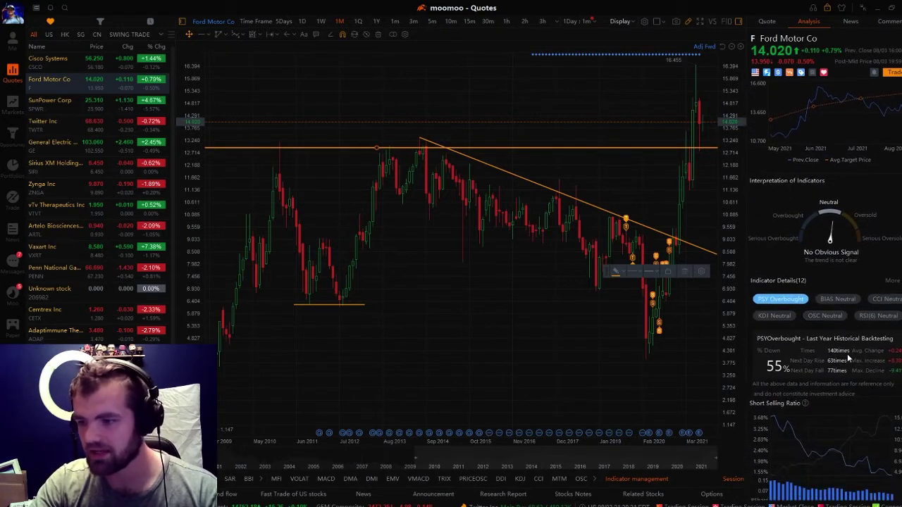
scroll(852, 324, down, 1)
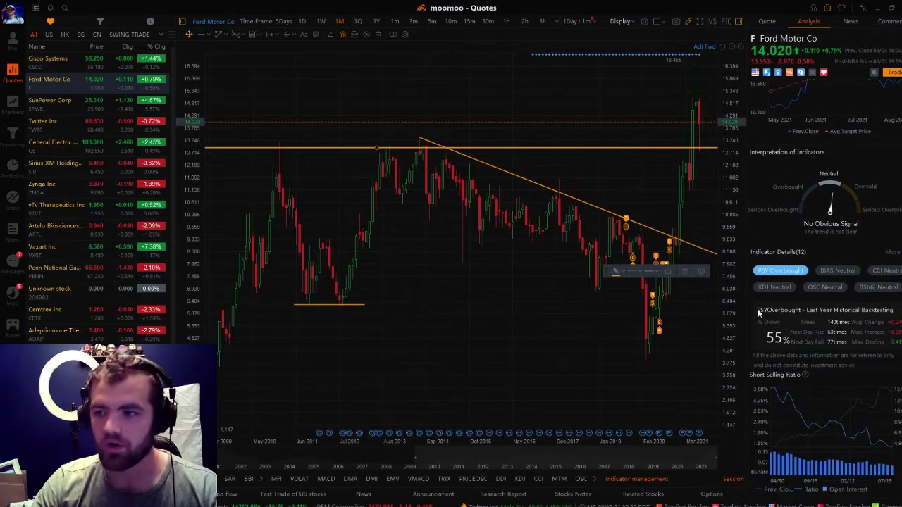
scroll(824, 282, up, 10)
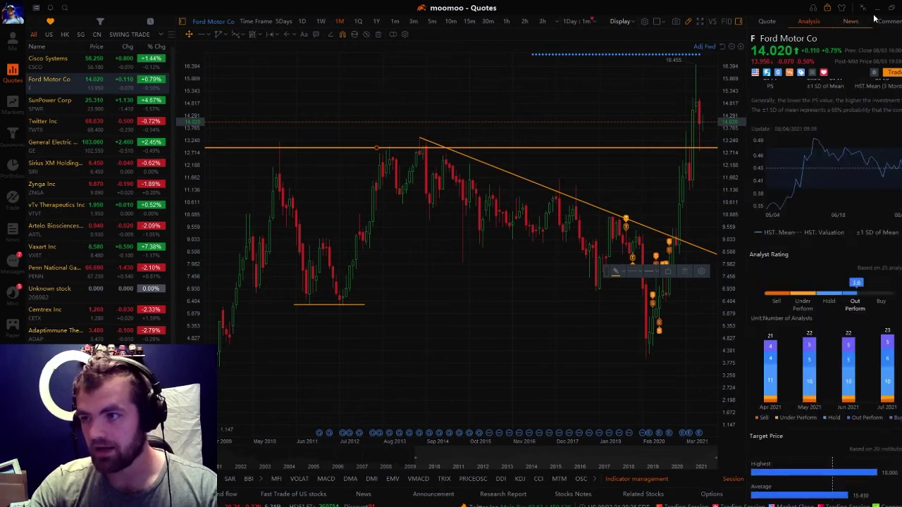
Open the 'Ford CFO: dividend could return by year end' article from Ford's News tab
click(850, 21)
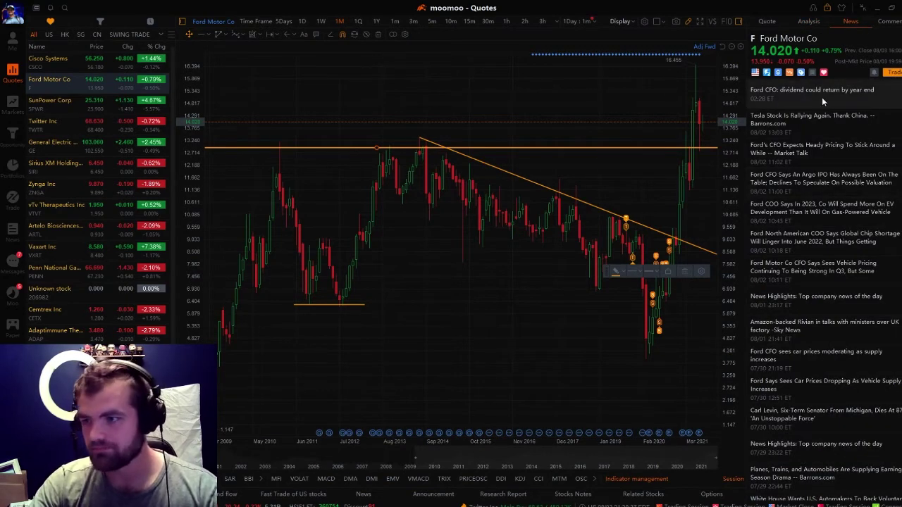
click(831, 92)
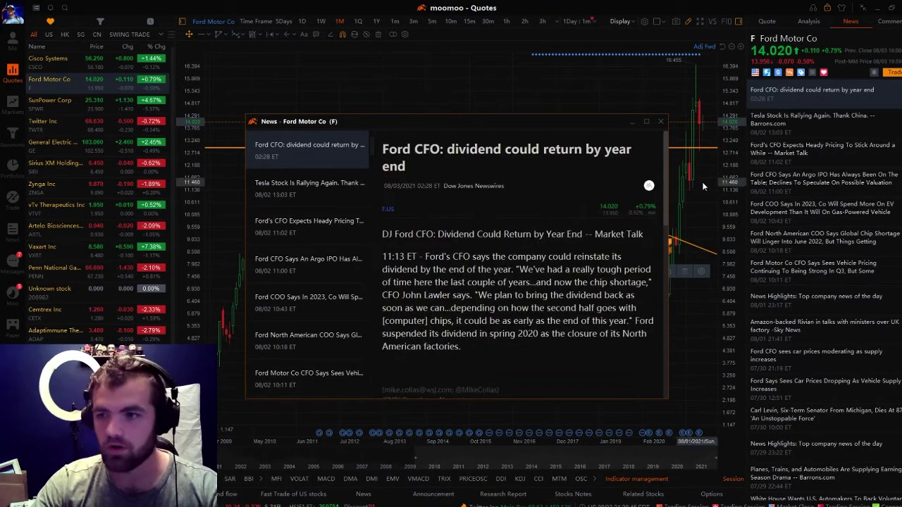
Close the news article window and scroll through Ford's Comments feed
click(660, 121)
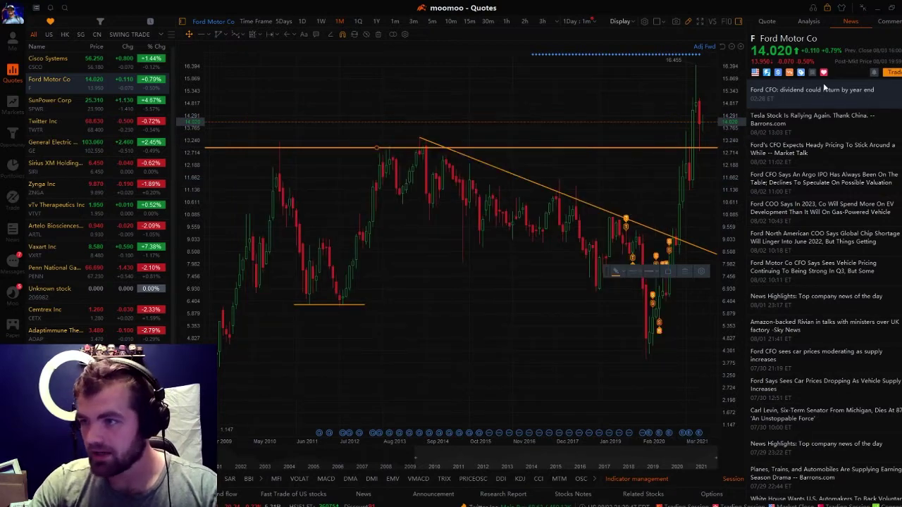
click(889, 21)
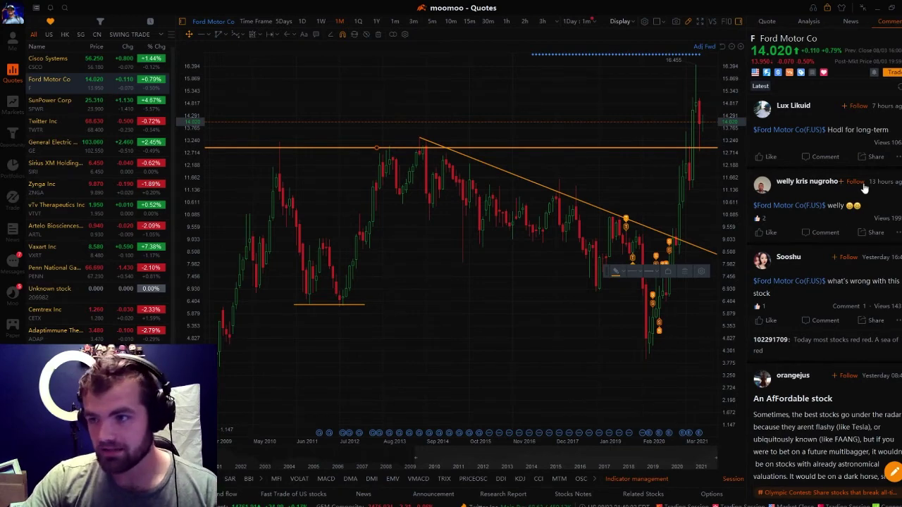
scroll(836, 228, down, 1)
scroll(839, 221, up, 1)
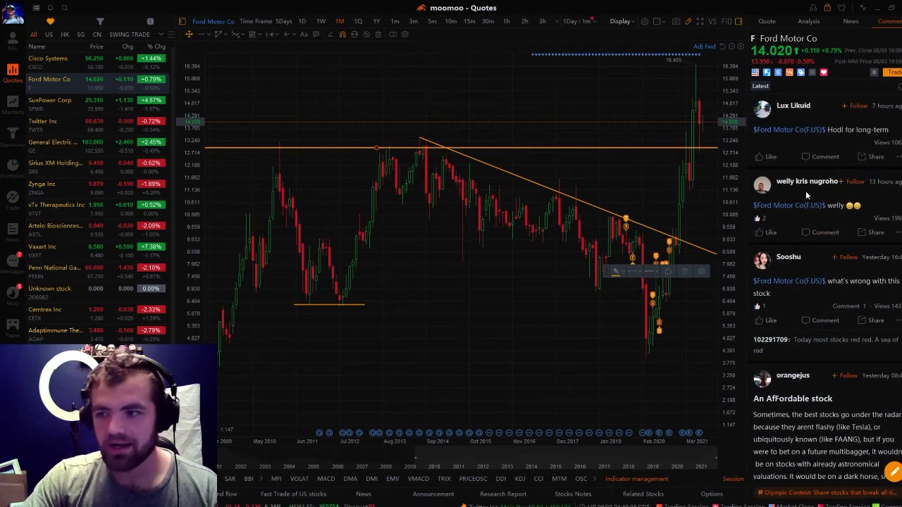
On Ford's Quote tab, browse the Capital flow and AI monitor views, then show Bid/Ask with post-market quotes
click(768, 22)
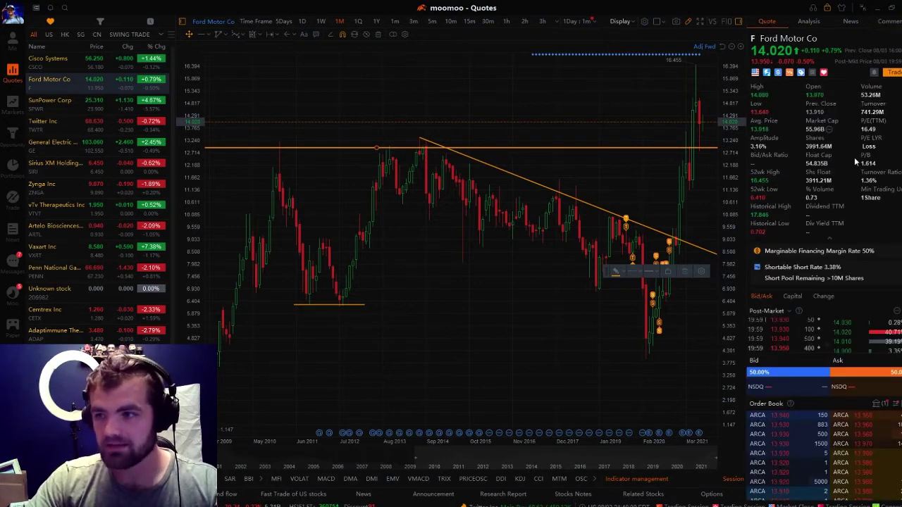
scroll(836, 139, down, 1)
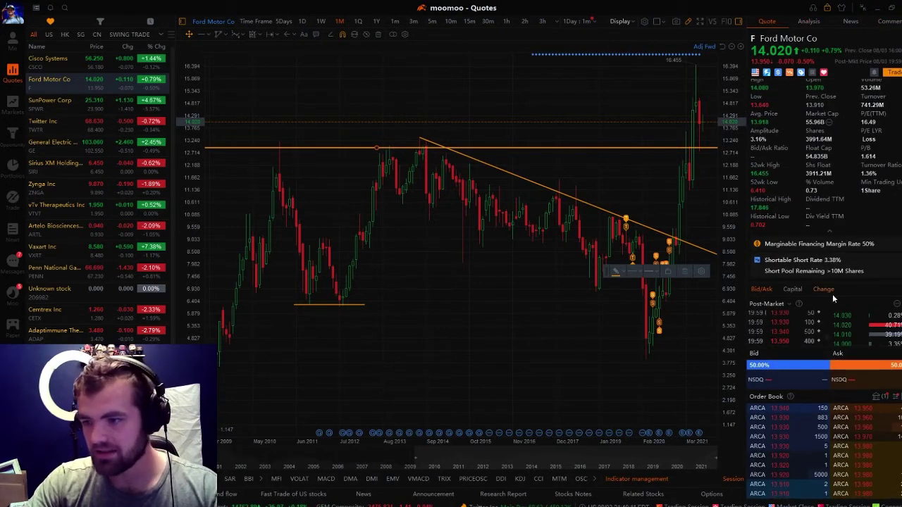
click(792, 290)
scroll(874, 291, down, 4)
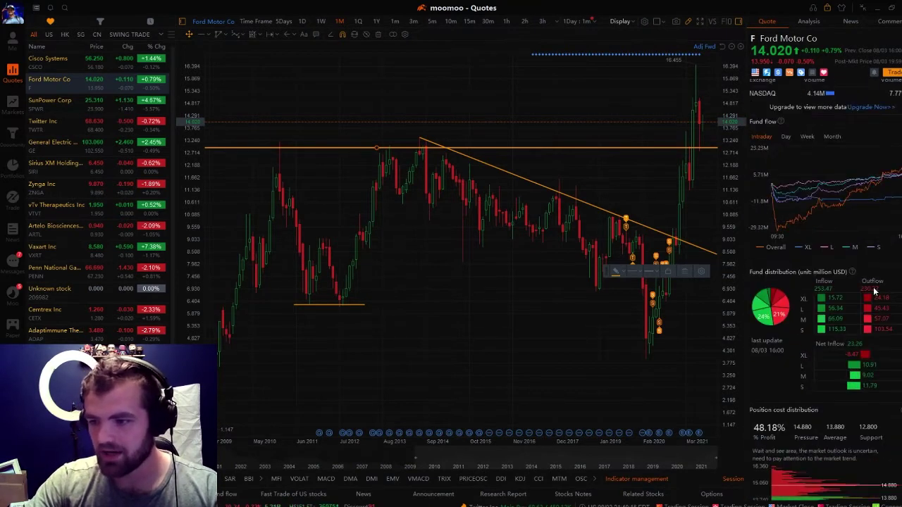
scroll(778, 301, down, 1)
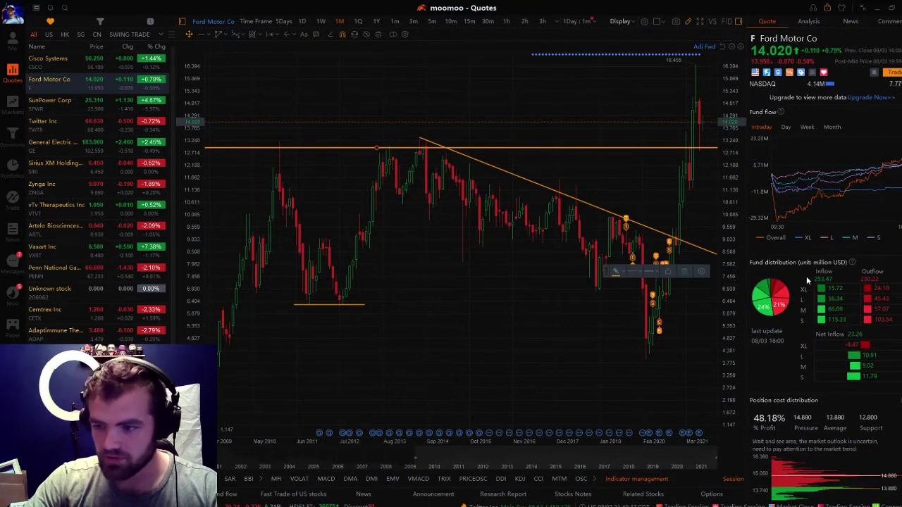
scroll(806, 276, down, 1)
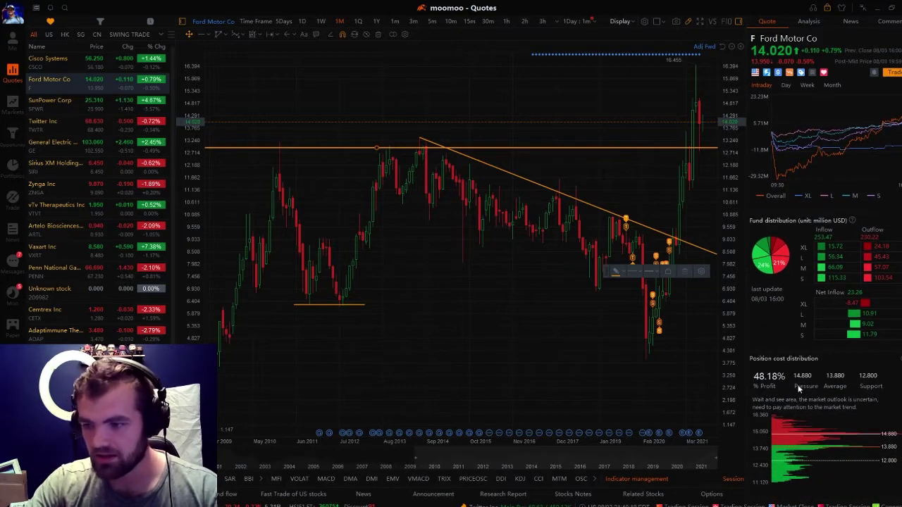
scroll(810, 383, up, 3)
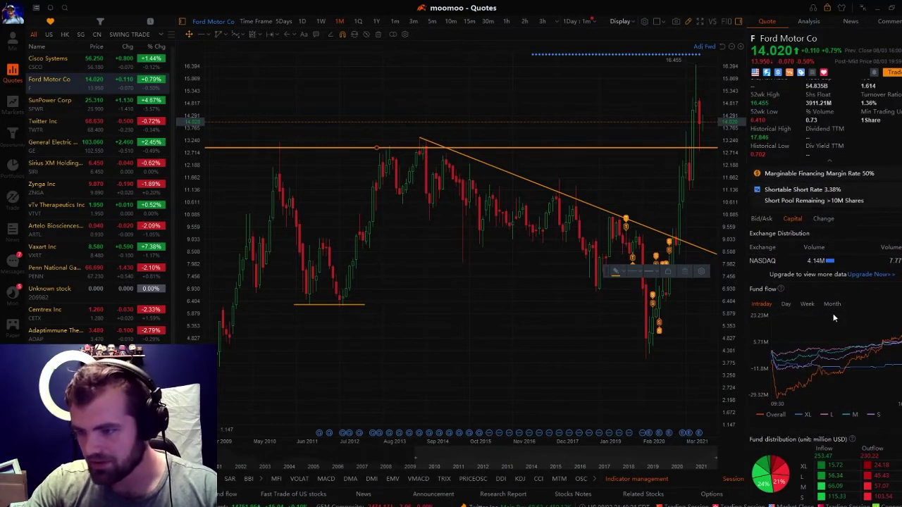
scroll(853, 352, up, 2)
scroll(854, 401, up, 1)
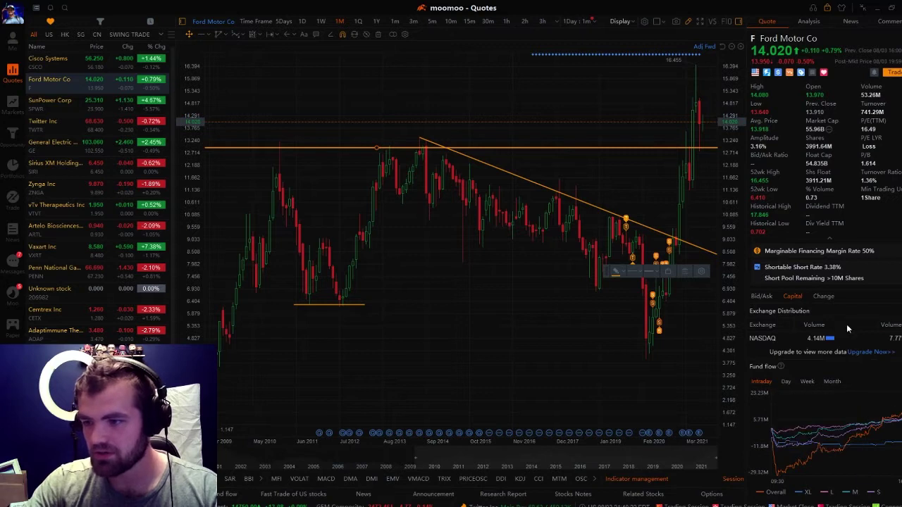
click(824, 297)
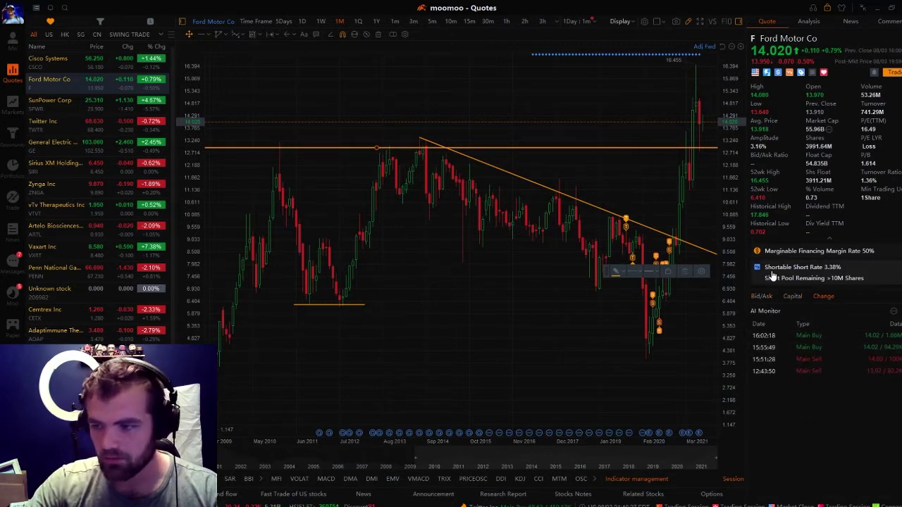
click(761, 296)
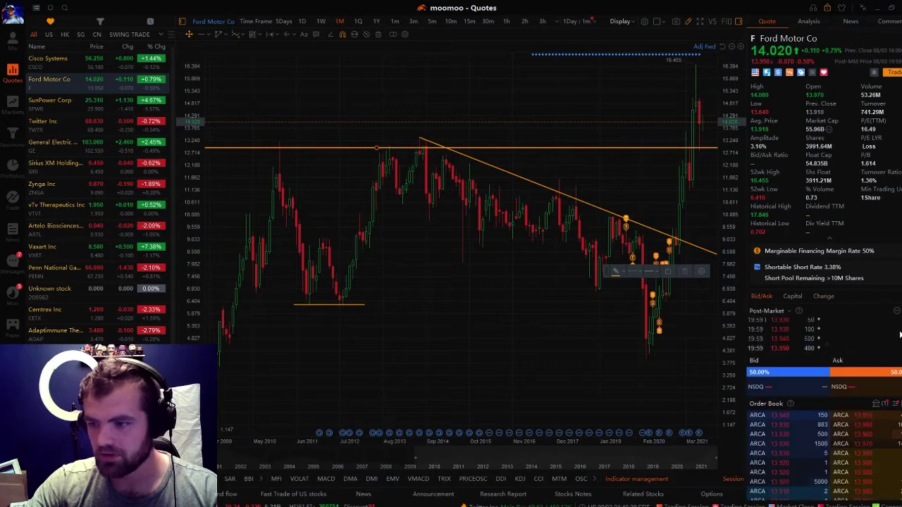
Chart SunPower then General Electric, show the empty SWING TRADE group, and close Group Management without adding a group
click(49, 102)
click(36, 138)
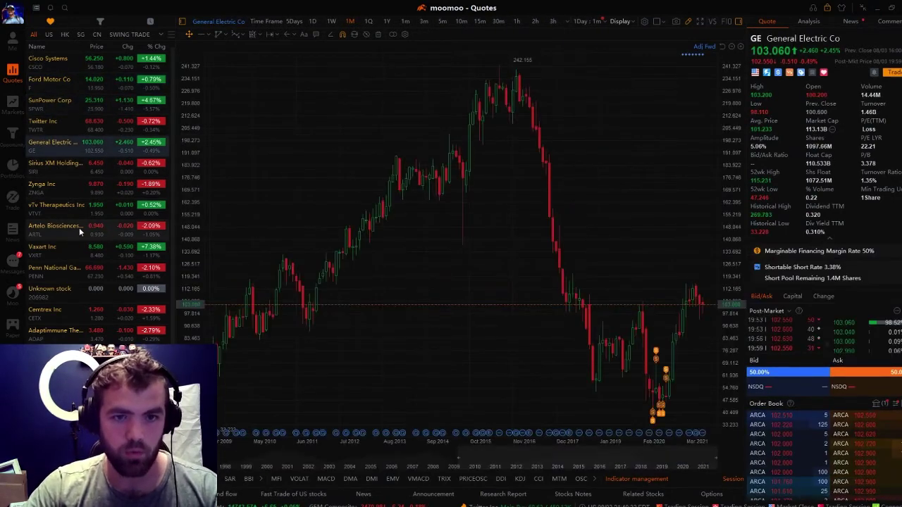
click(134, 34)
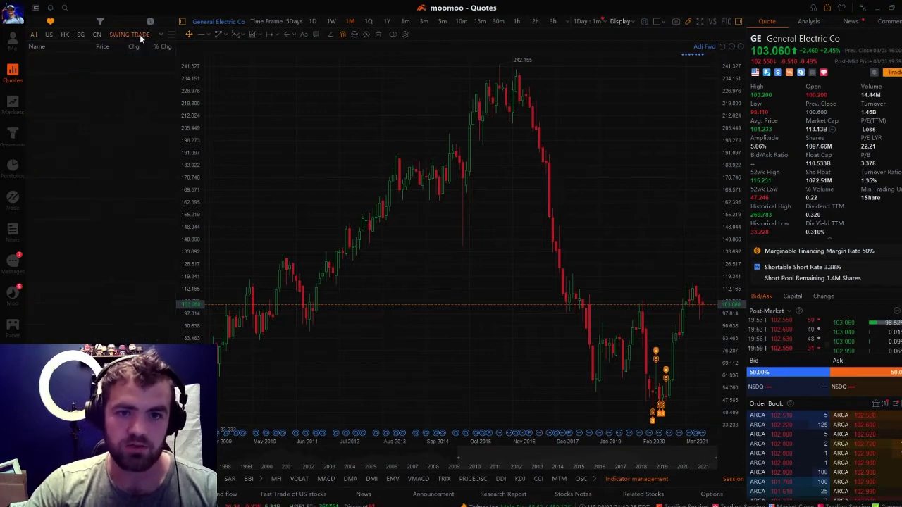
click(167, 33)
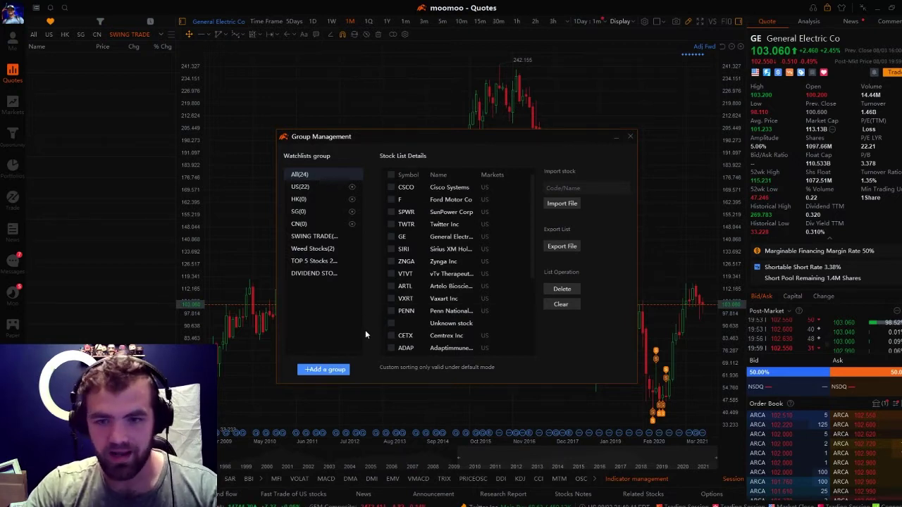
click(321, 370)
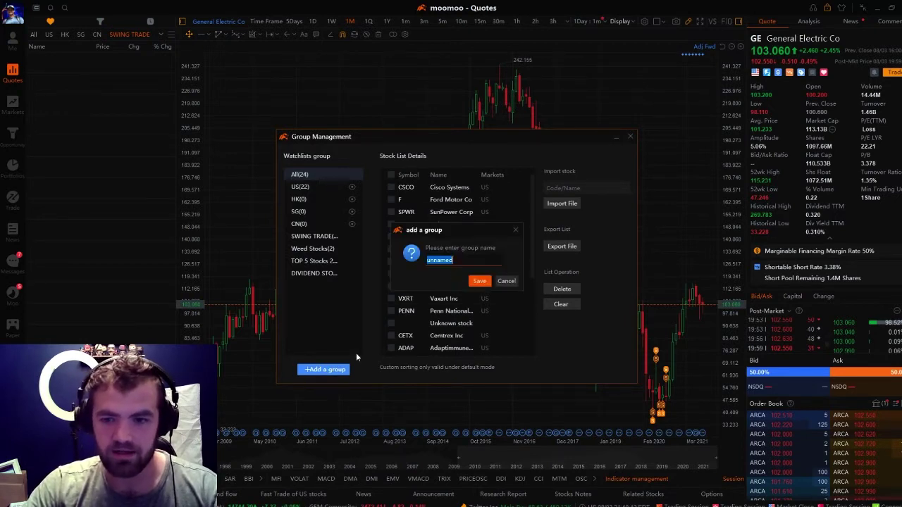
click(505, 282)
click(631, 136)
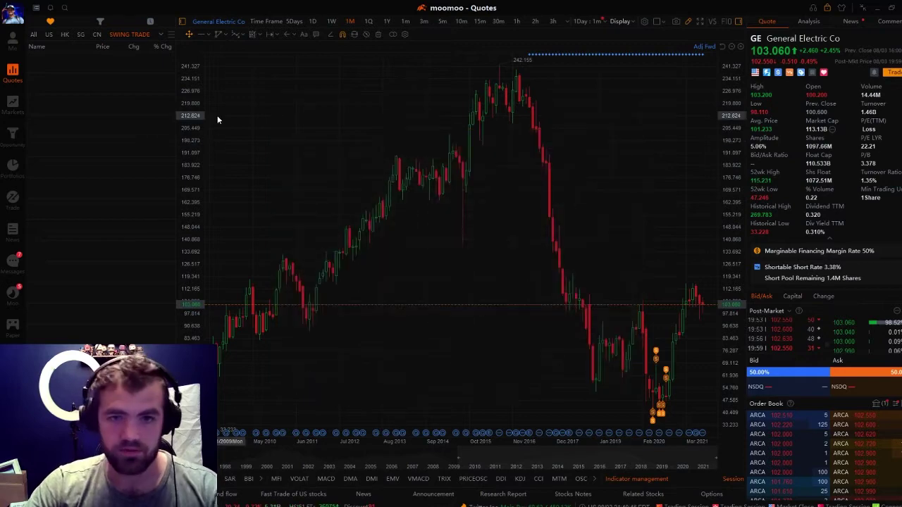
Chart FIRST NATIONAL from the top gainers on 1m, 15m, 1h, 3h, weekly and daily candles
click(33, 35)
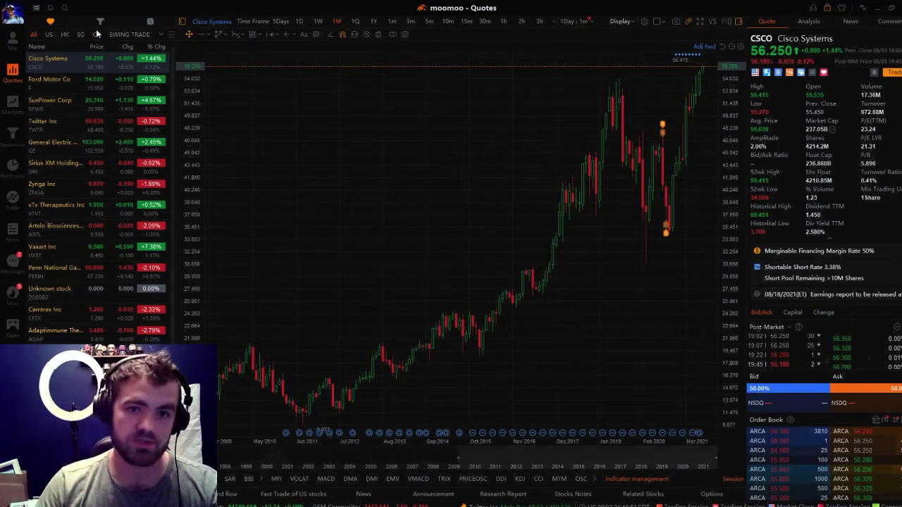
click(101, 22)
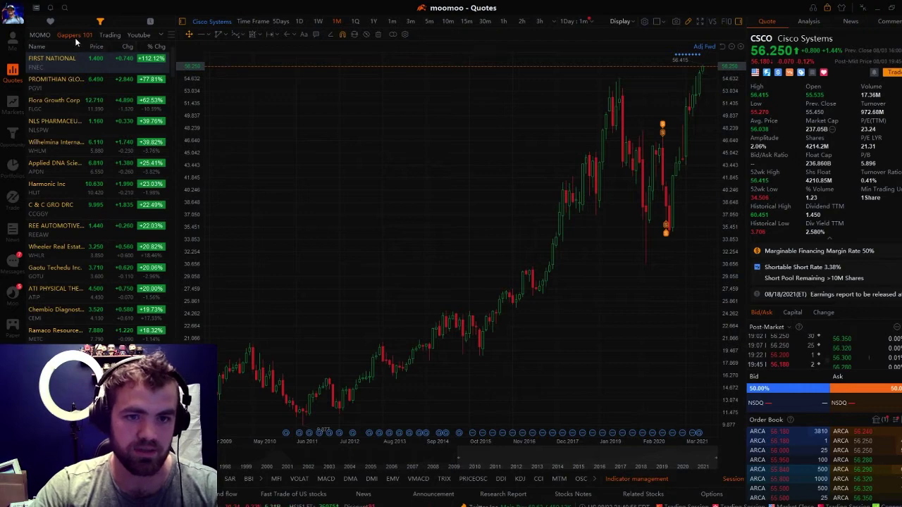
click(80, 64)
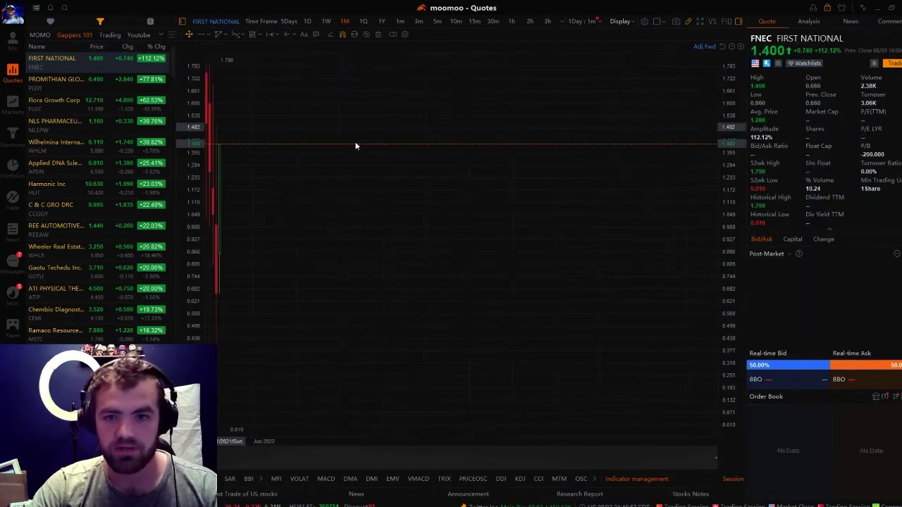
click(400, 21)
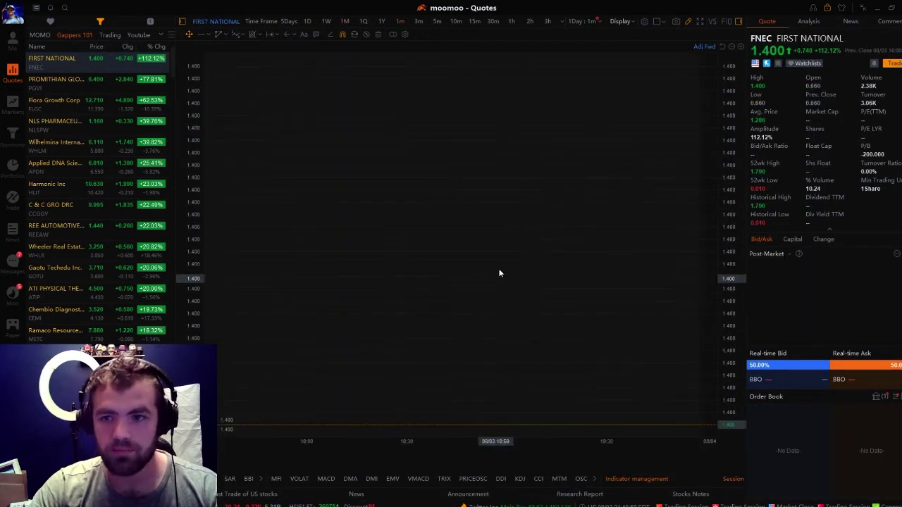
click(474, 21)
click(512, 22)
click(548, 21)
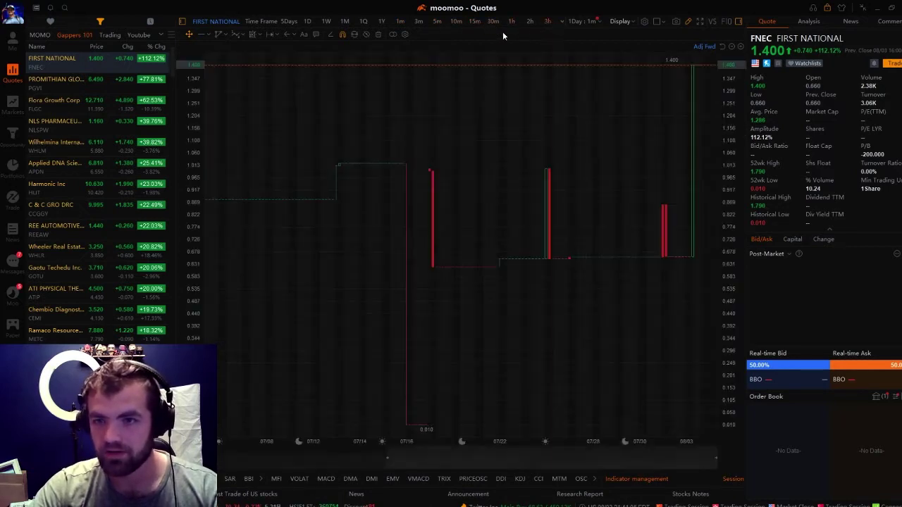
click(322, 22)
click(311, 22)
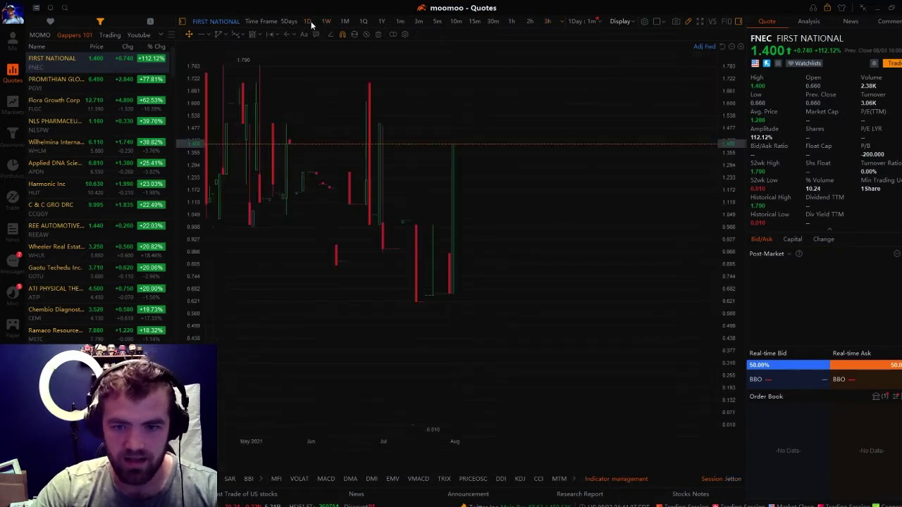
Chart PGVI, Flora Growth, NLSPW, Wilhelmina International and Applied DNA Sciences in turn
click(96, 80)
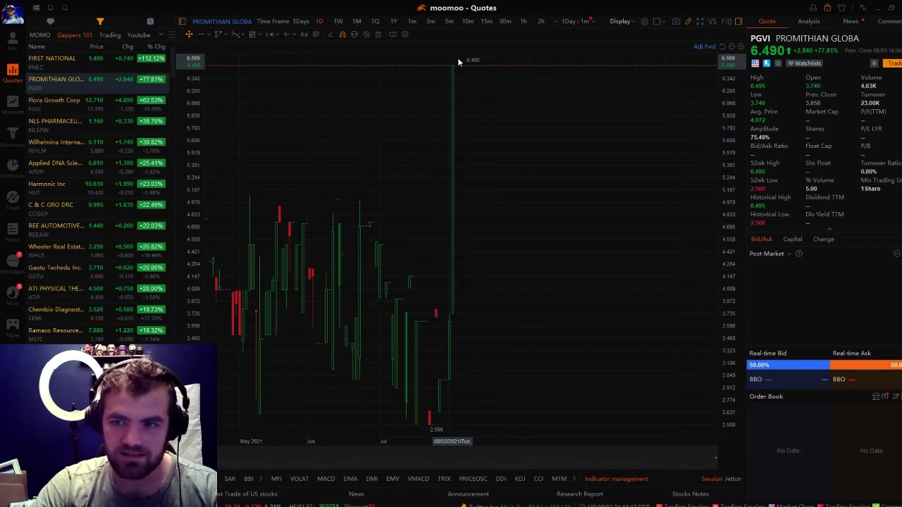
click(78, 103)
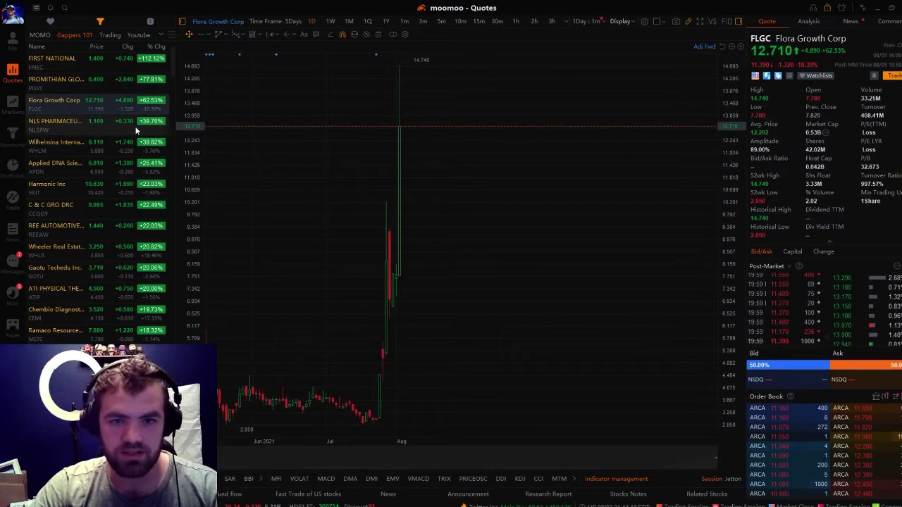
click(133, 125)
click(143, 149)
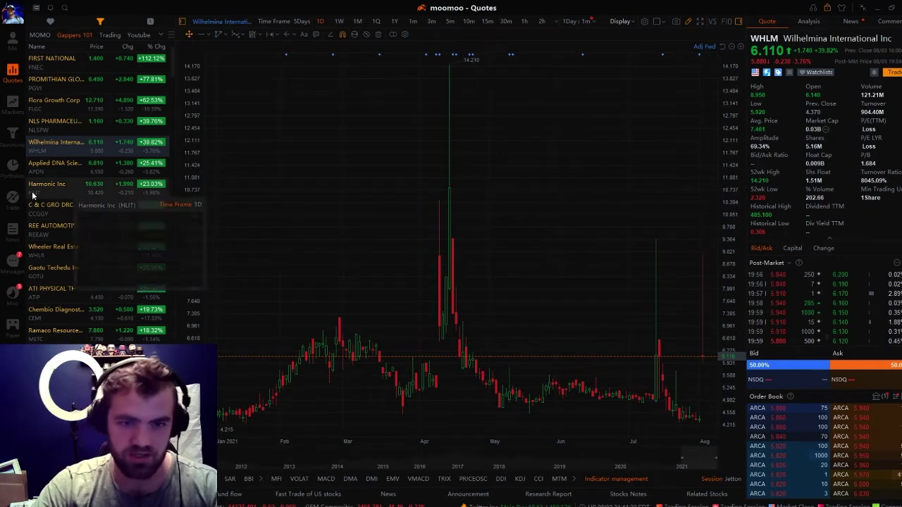
click(59, 167)
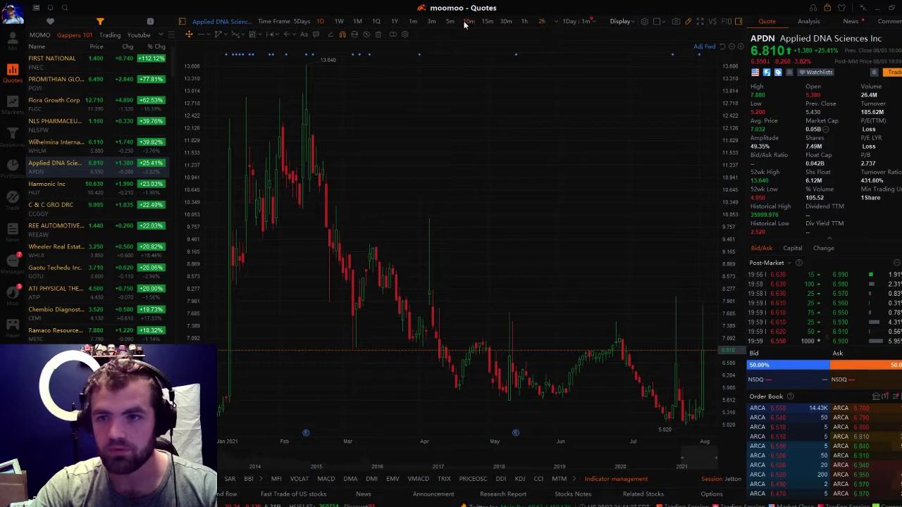
View Applied DNA on 1-minute, 2-hour and 3-hour candles, then show the Trading screener list
click(412, 21)
click(542, 22)
mouse_move(555, 22)
click(554, 45)
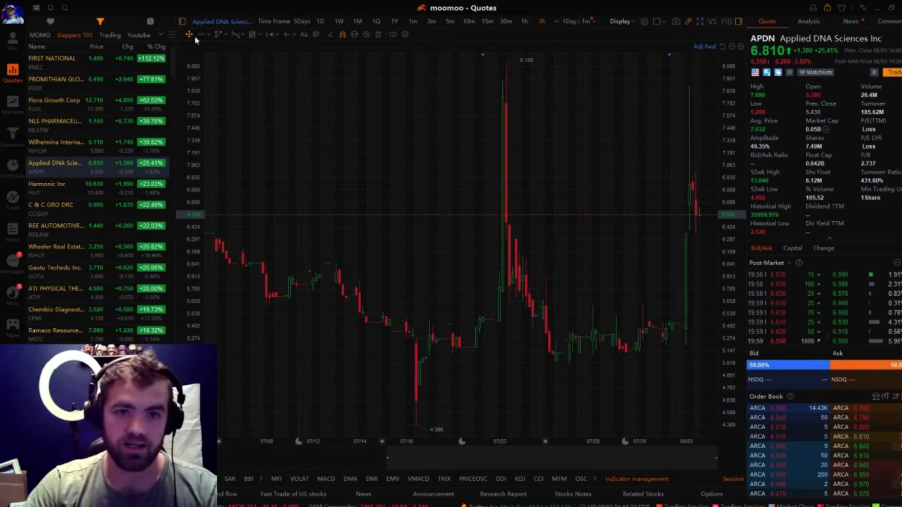
click(111, 35)
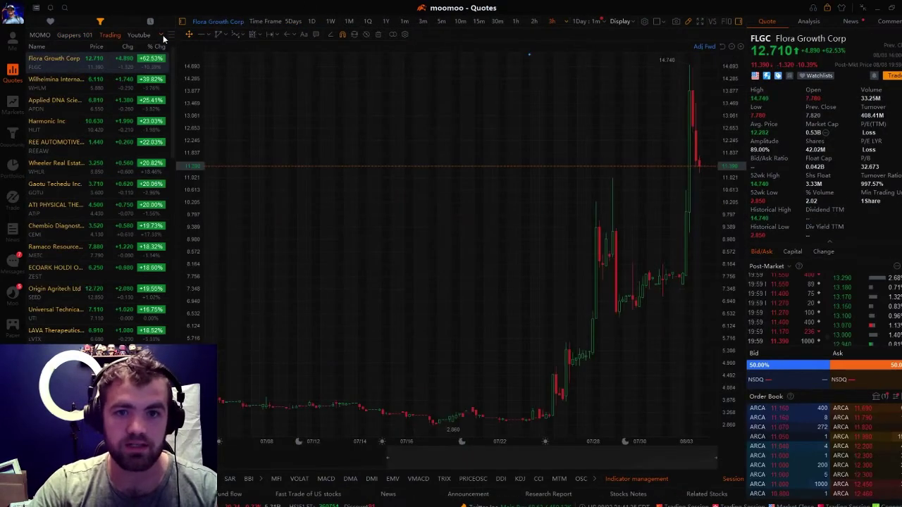
mouse_move(171, 35)
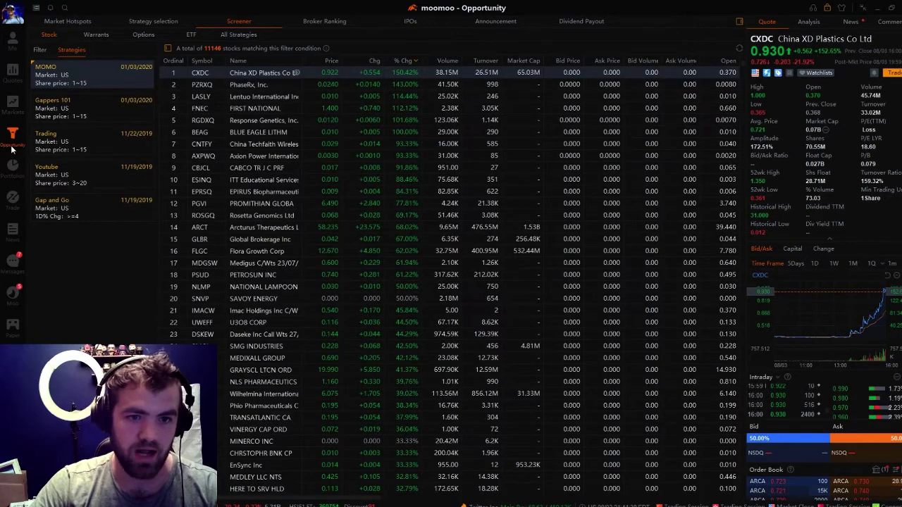
Go to Markets, briefly revisit Quotes, and show the 24-stock watchlist table with Cisco
click(12, 105)
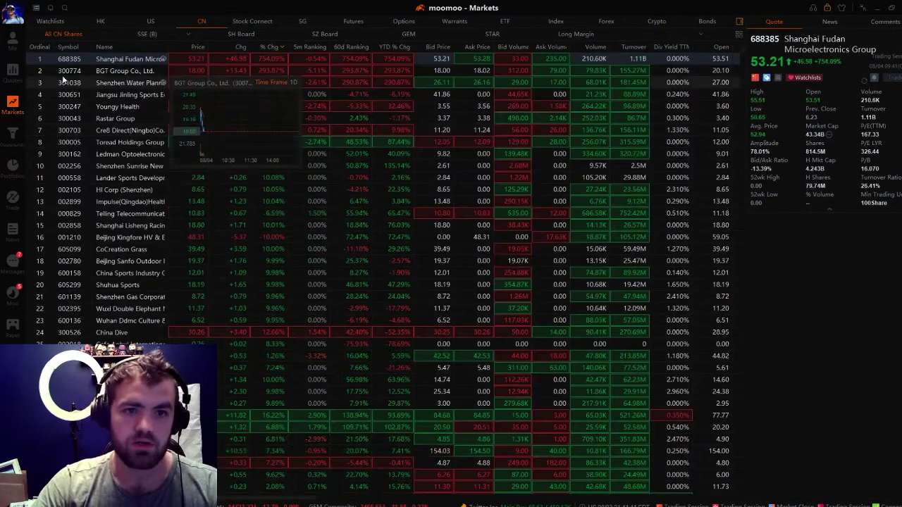
click(12, 73)
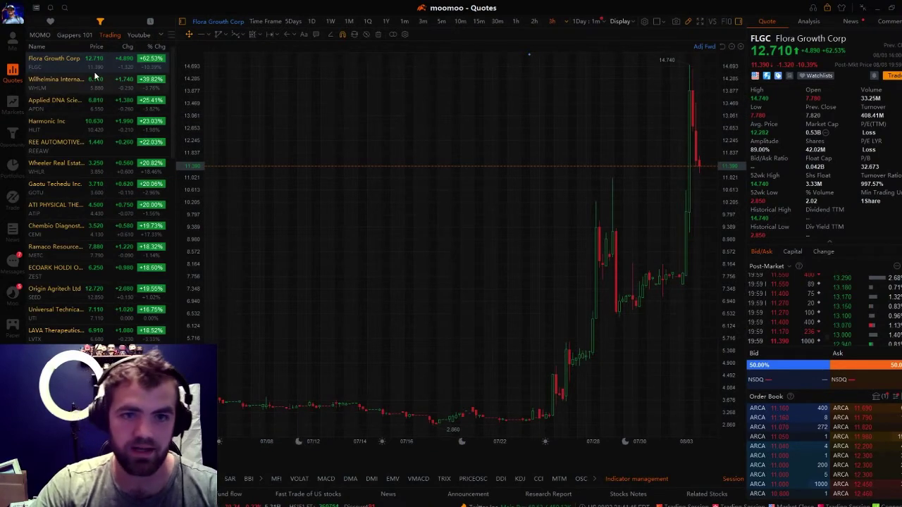
click(12, 105)
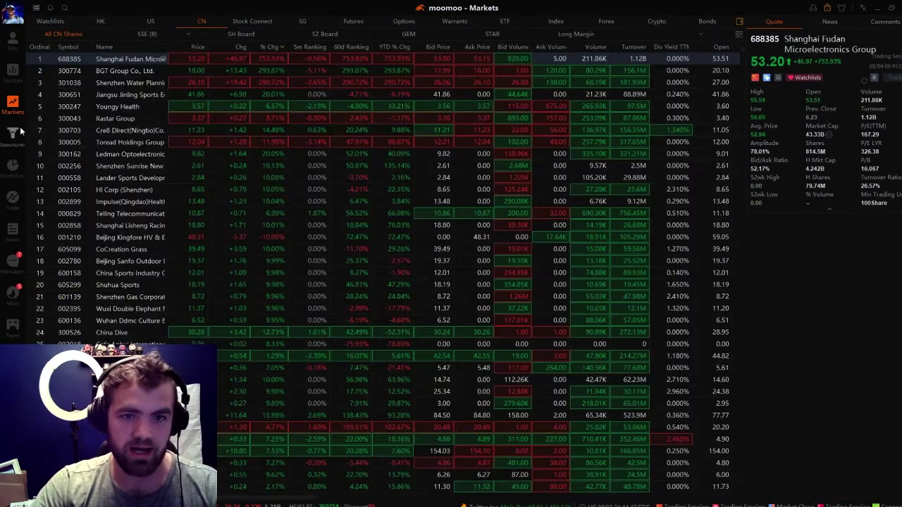
mouse_move(86, 94)
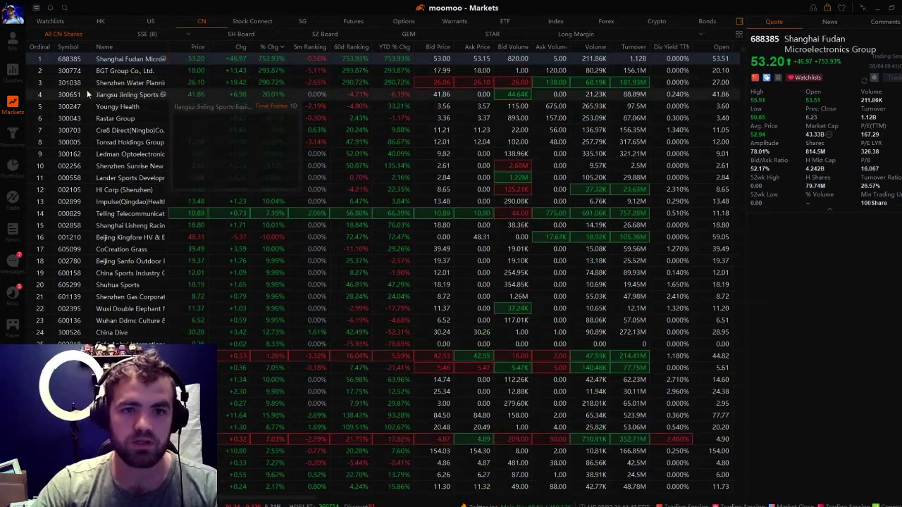
mouse_move(133, 62)
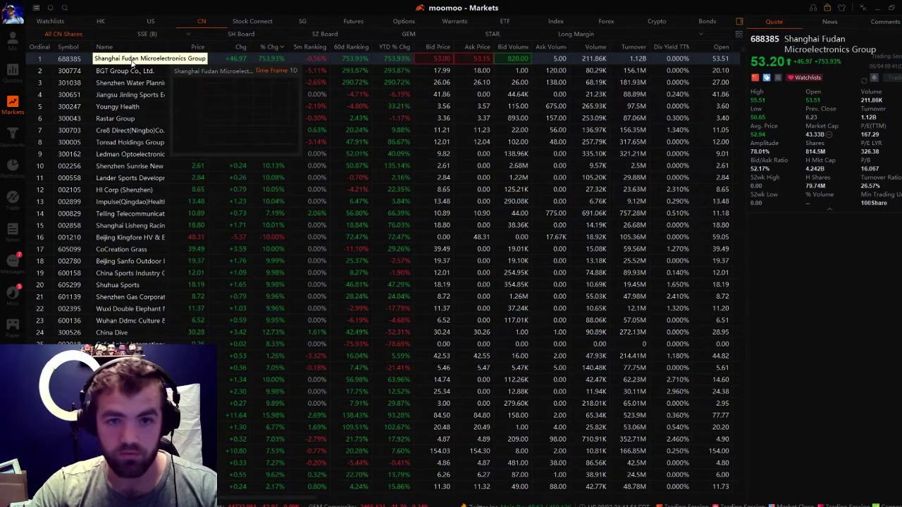
click(62, 21)
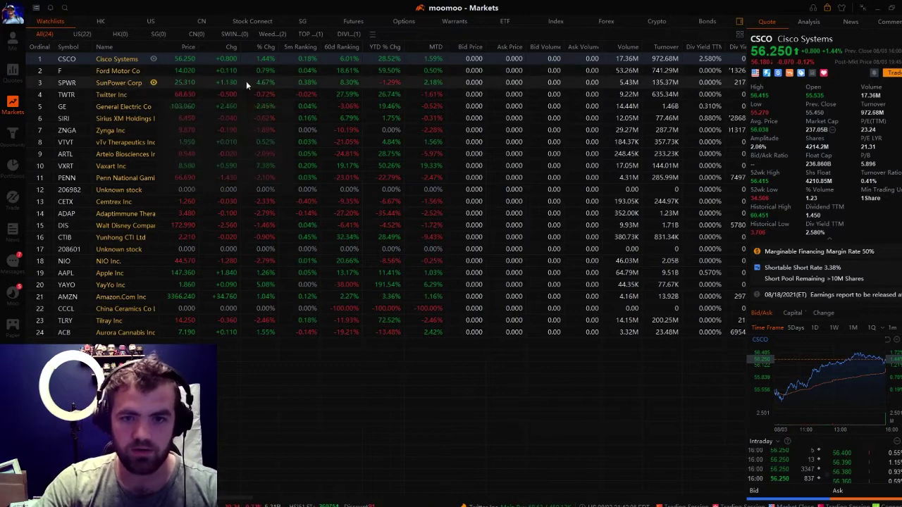
Open Twitter Inc's (TWTR) full price chart, then return to the Markets watchlist table
mouse_move(156, 92)
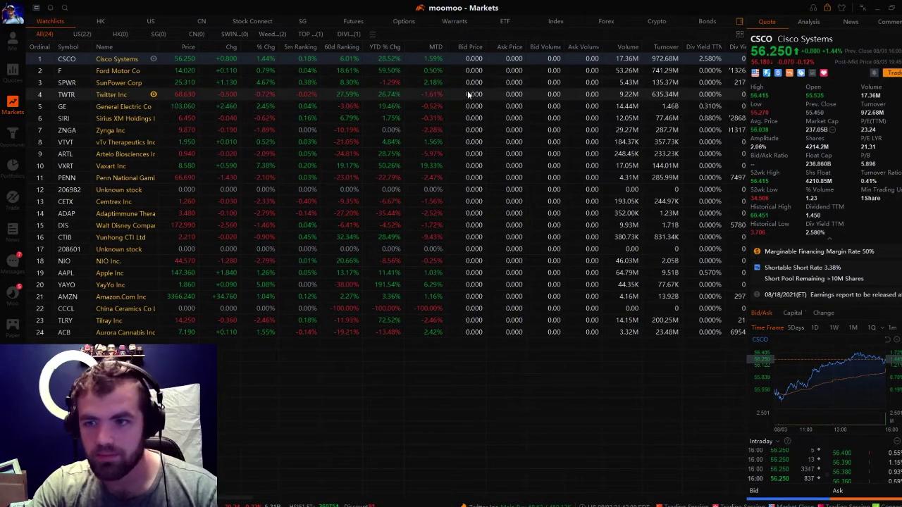
click(139, 95)
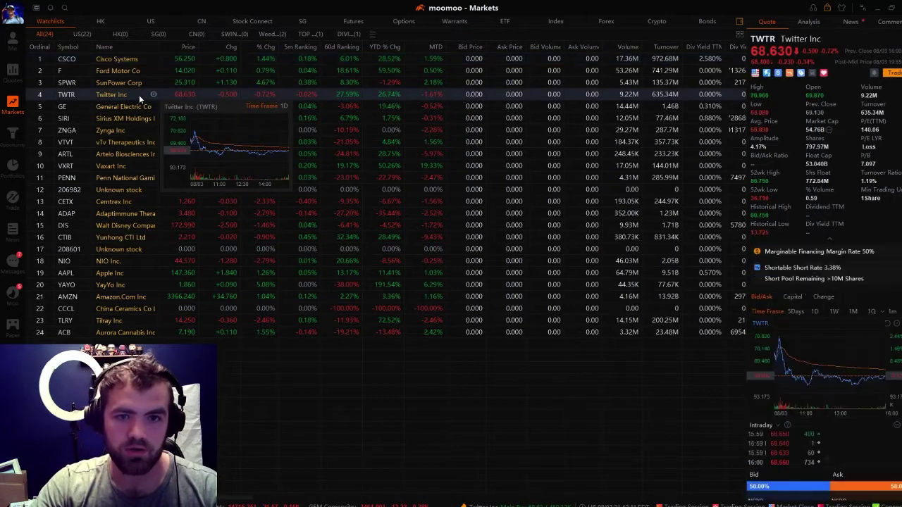
double_click(139, 94)
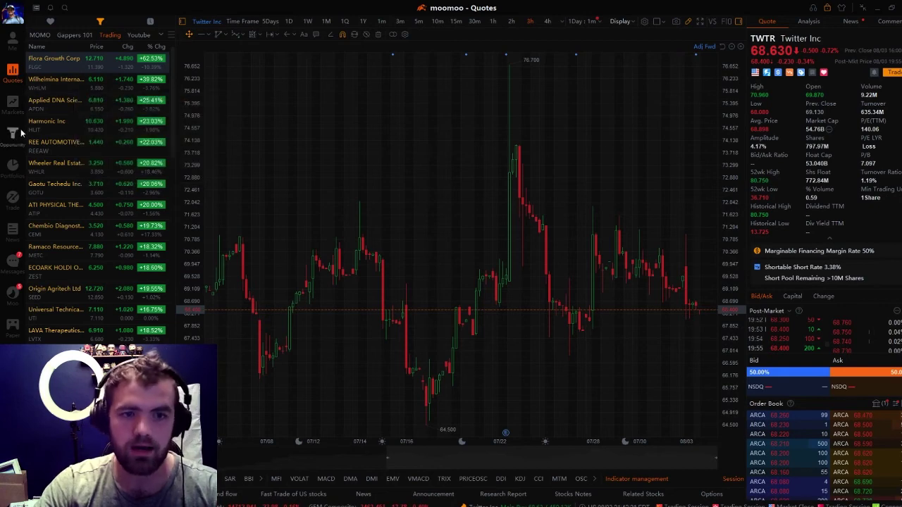
click(12, 102)
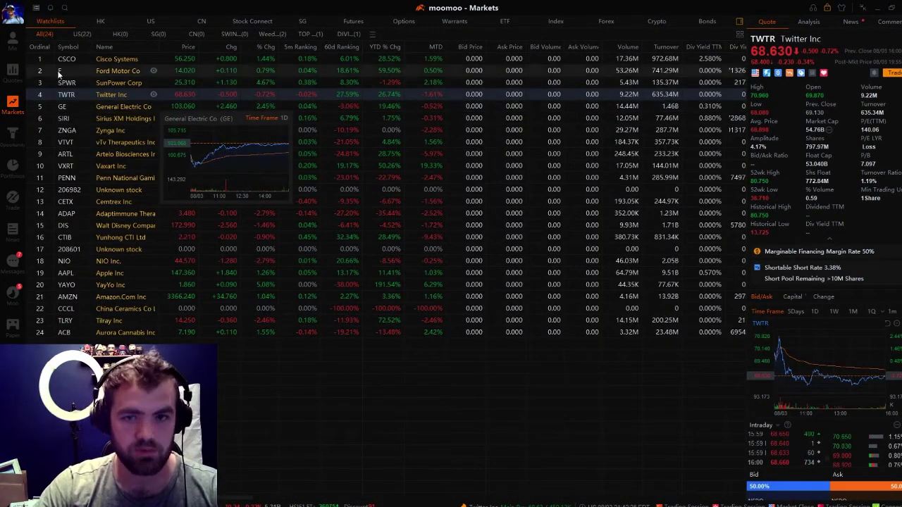
Create a watchlist group named 'wefwqef' and open its empty stock list
click(373, 35)
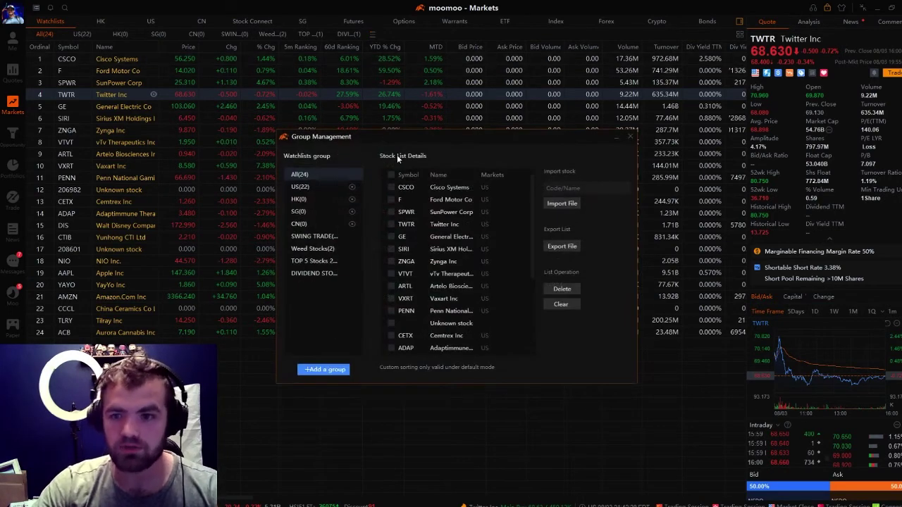
click(321, 370)
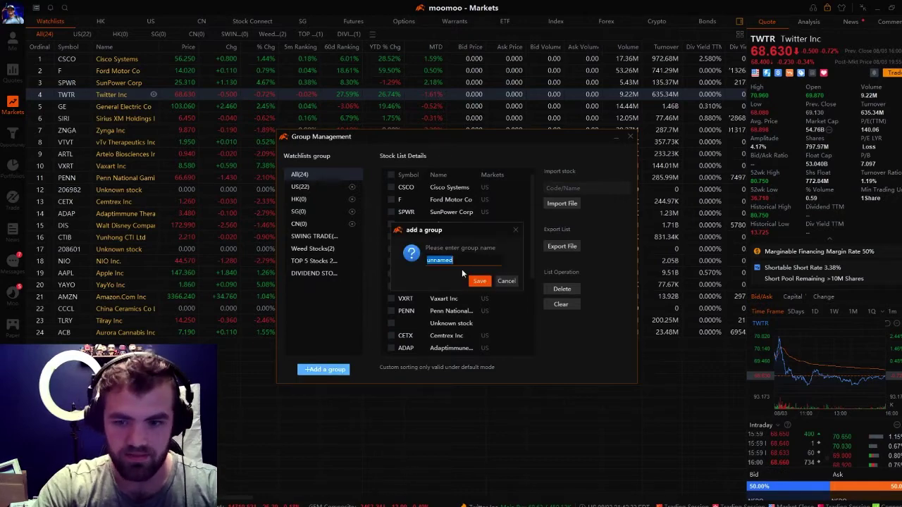
text(wefwqef)
click(479, 280)
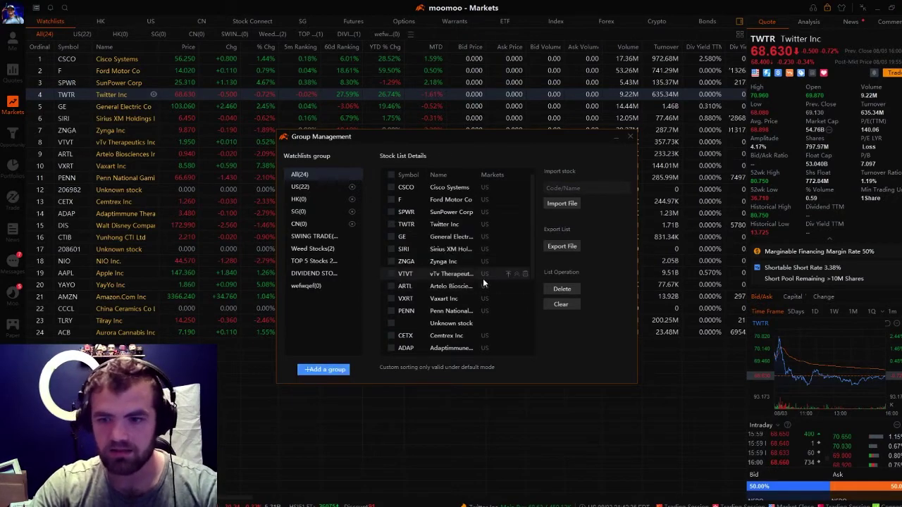
click(314, 285)
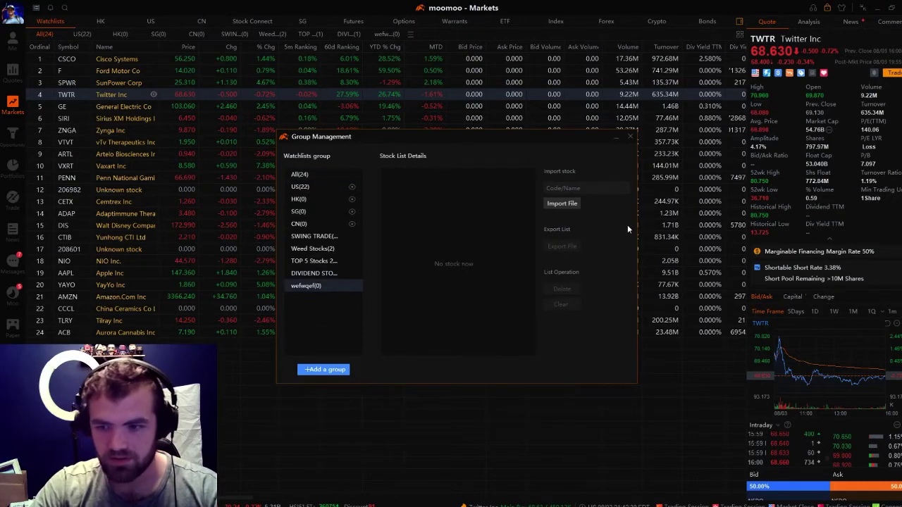
click(645, 142)
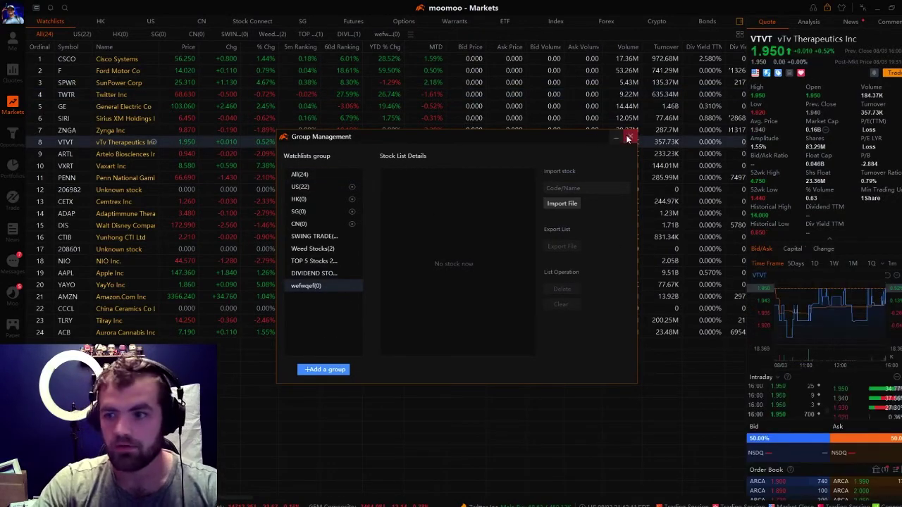
Browse the HK, US/NYSE, Stock Connect, ETF, index, crypto and bond lists, then return to Watchlists
click(629, 138)
click(101, 22)
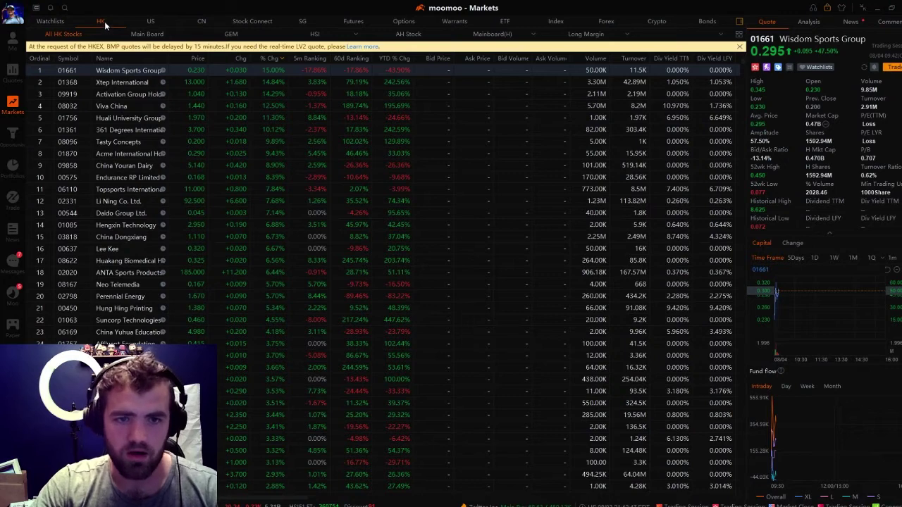
click(150, 21)
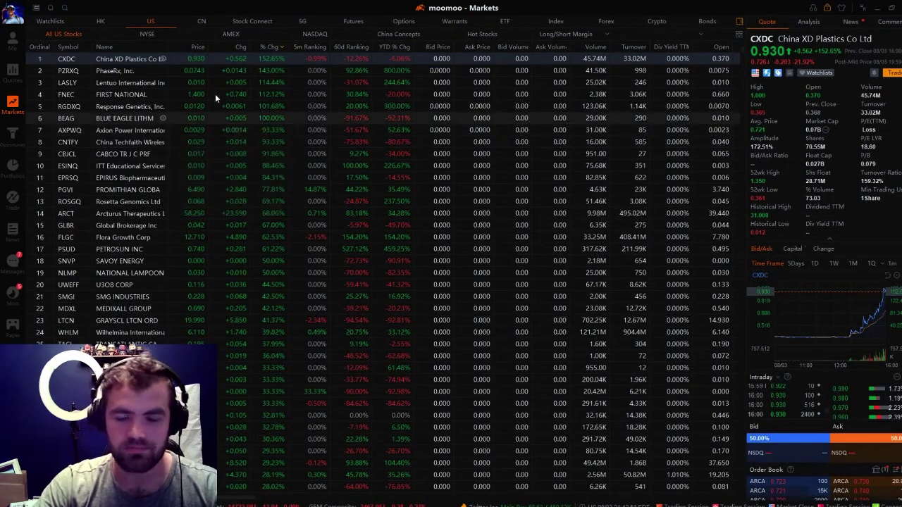
click(138, 33)
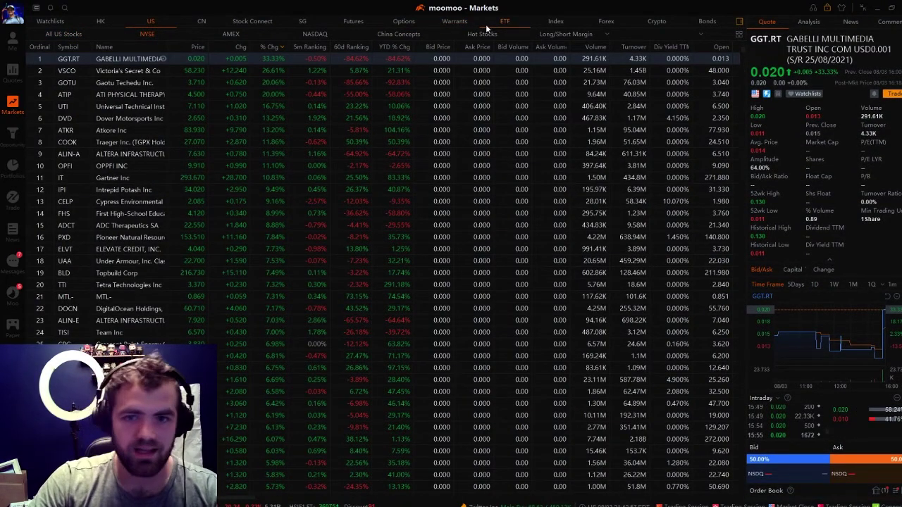
click(266, 26)
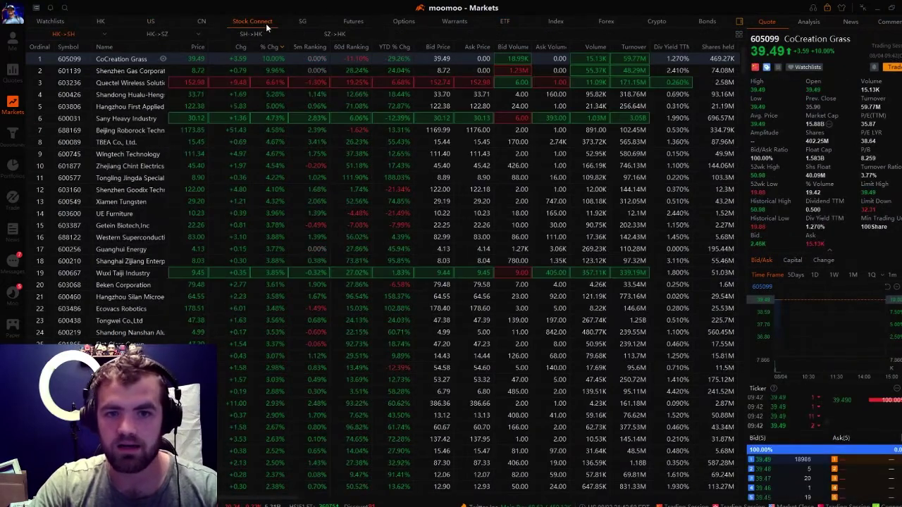
click(501, 26)
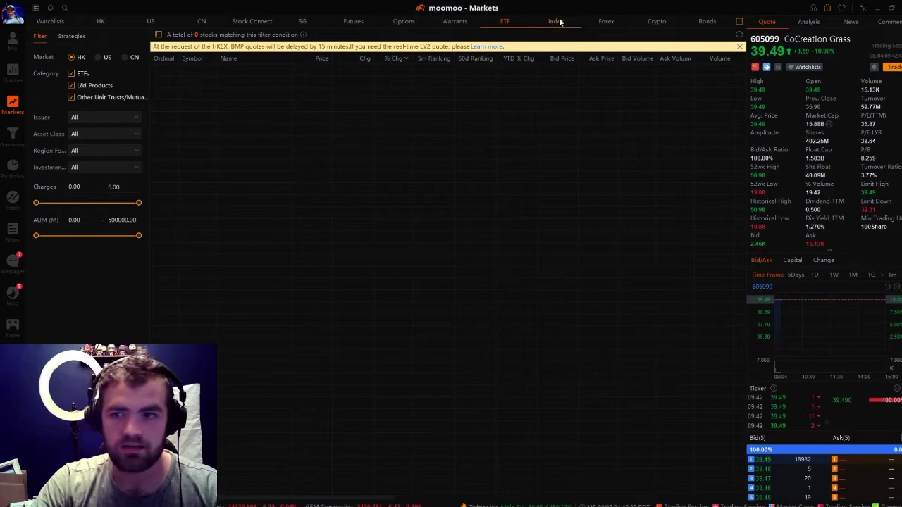
click(569, 21)
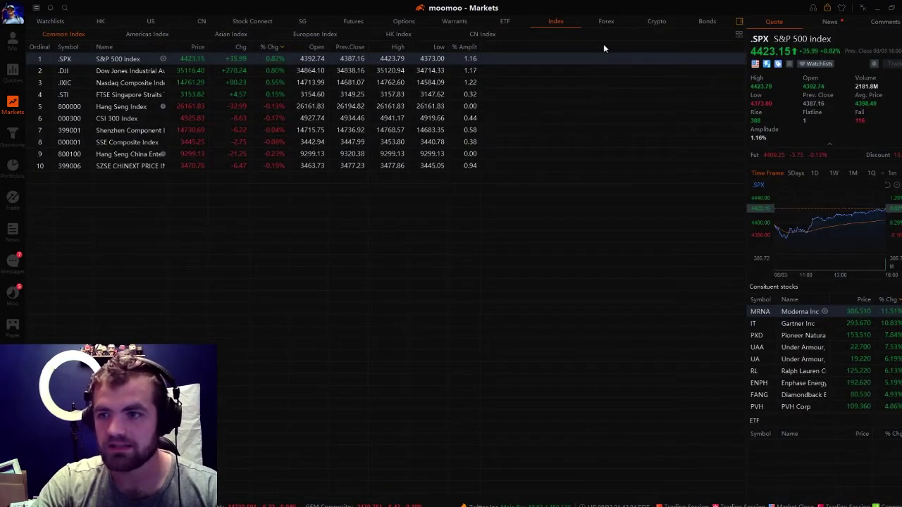
click(654, 22)
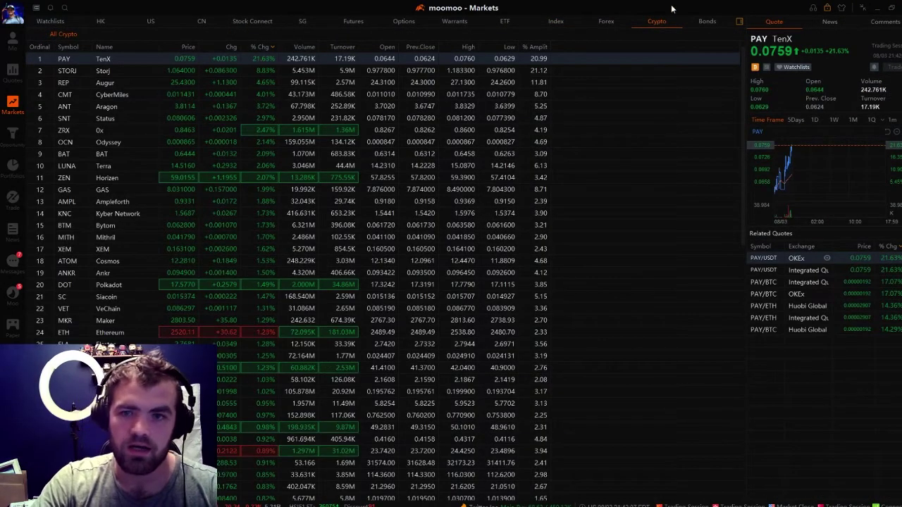
click(705, 22)
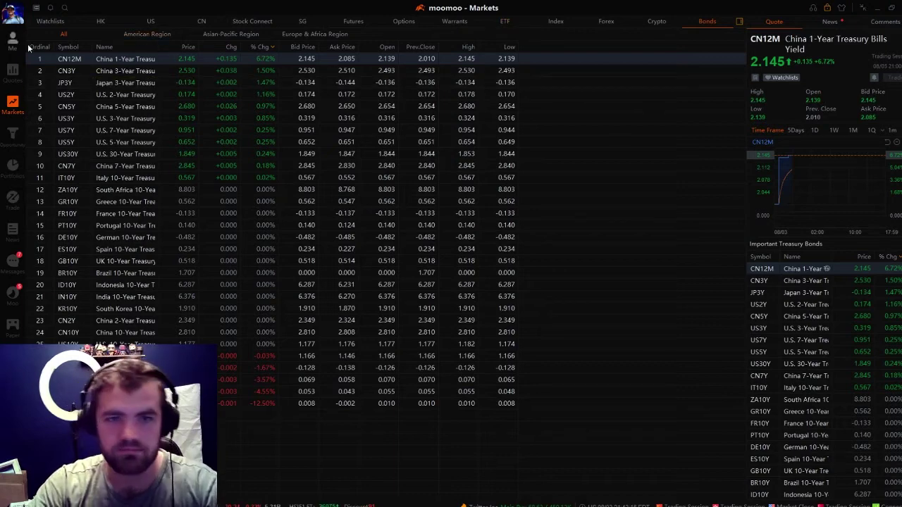
click(61, 21)
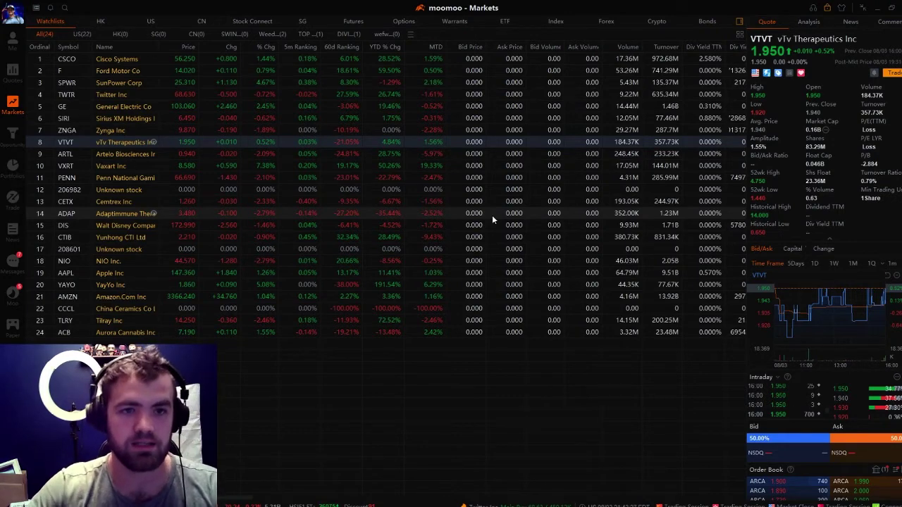
Check the Opportunity screener's filter criteria, then load the Gappers 101 strategy's 320 results
click(13, 137)
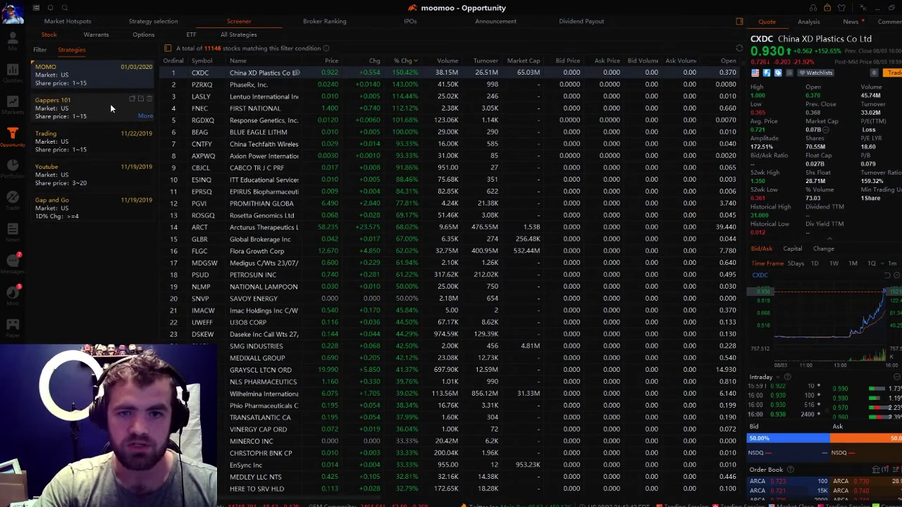
click(43, 50)
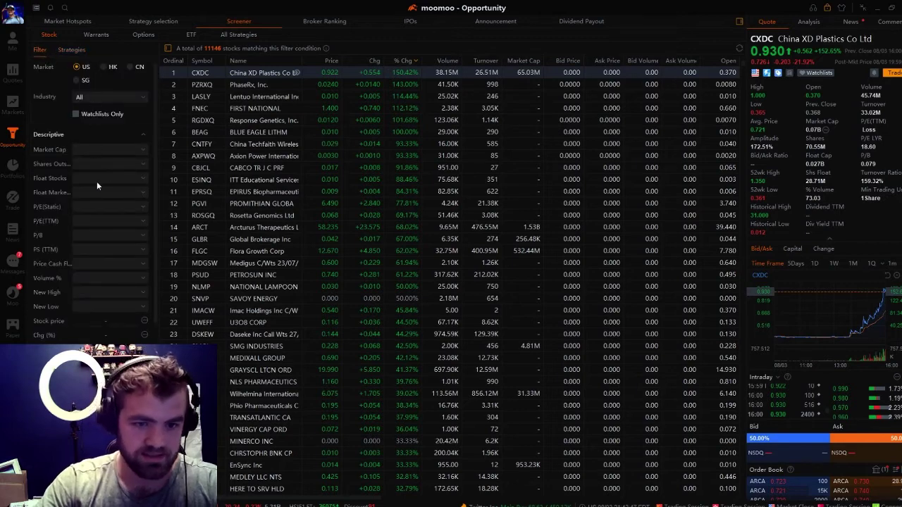
scroll(92, 197, down, 3)
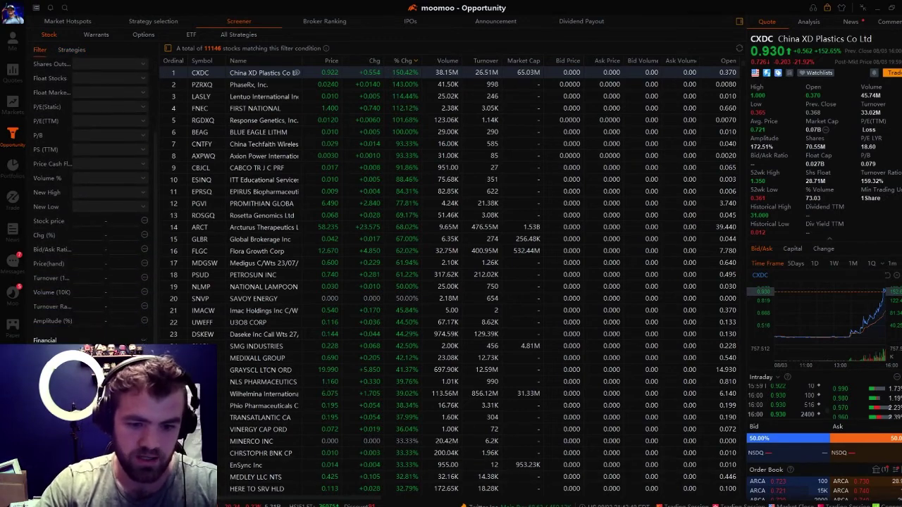
scroll(90, 63, up, 3)
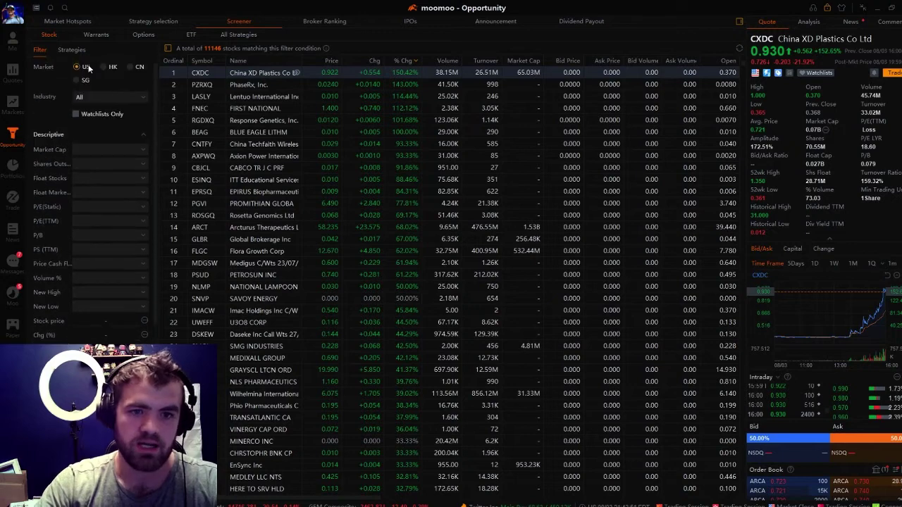
click(71, 49)
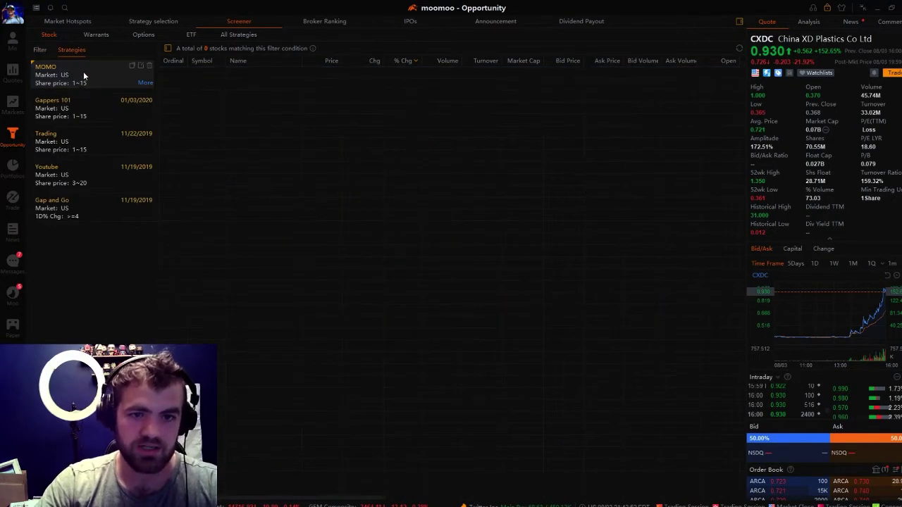
click(84, 114)
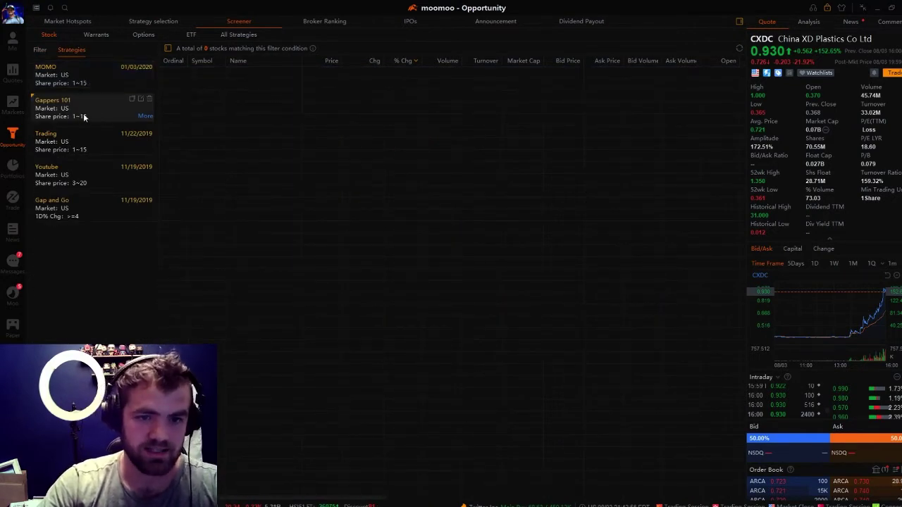
click(42, 50)
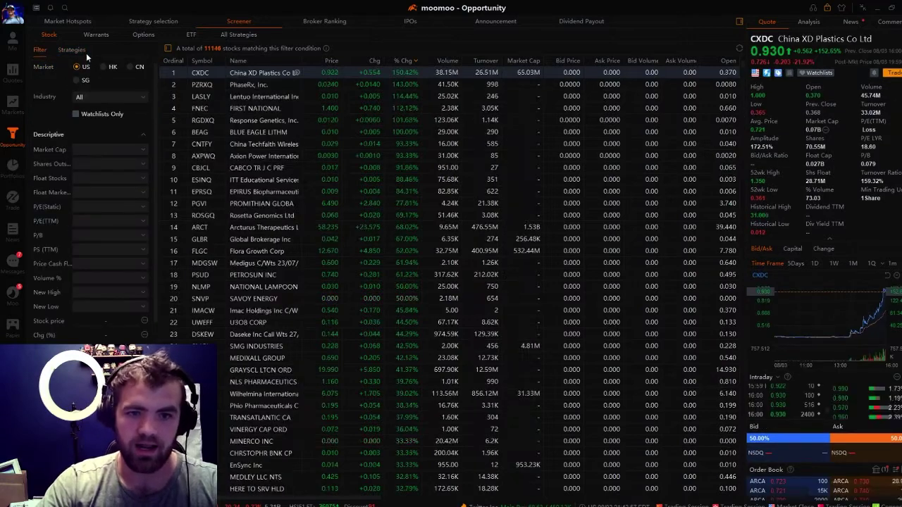
click(85, 50)
click(92, 110)
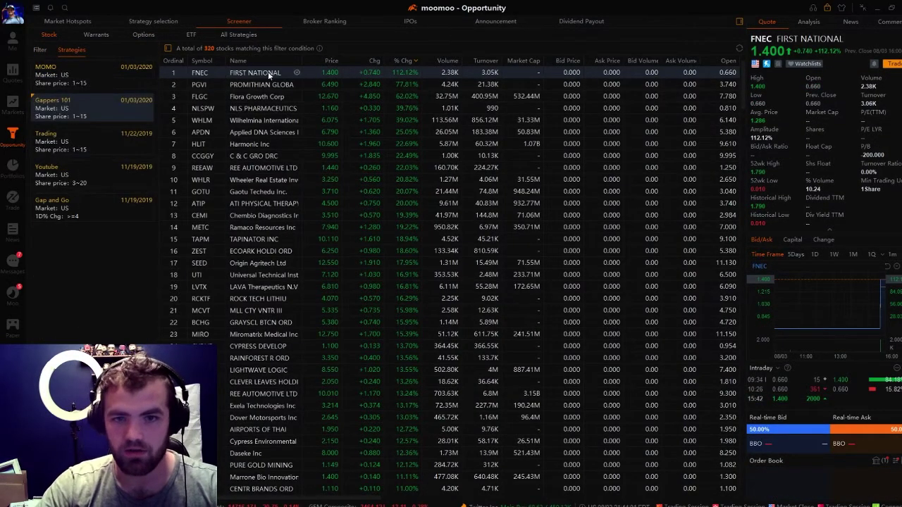
mouse_move(273, 74)
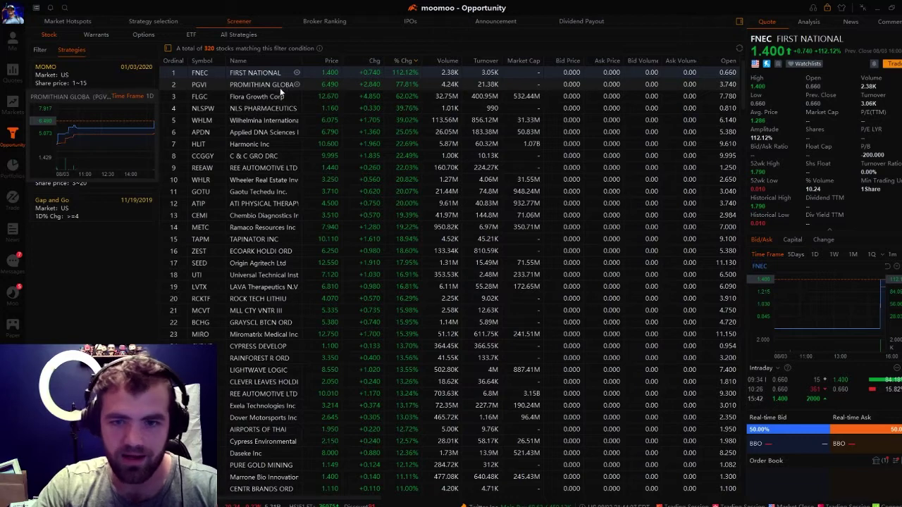
Draw two horizontal price levels on the Harmonic Inc (HLIT) chart
double_click(285, 146)
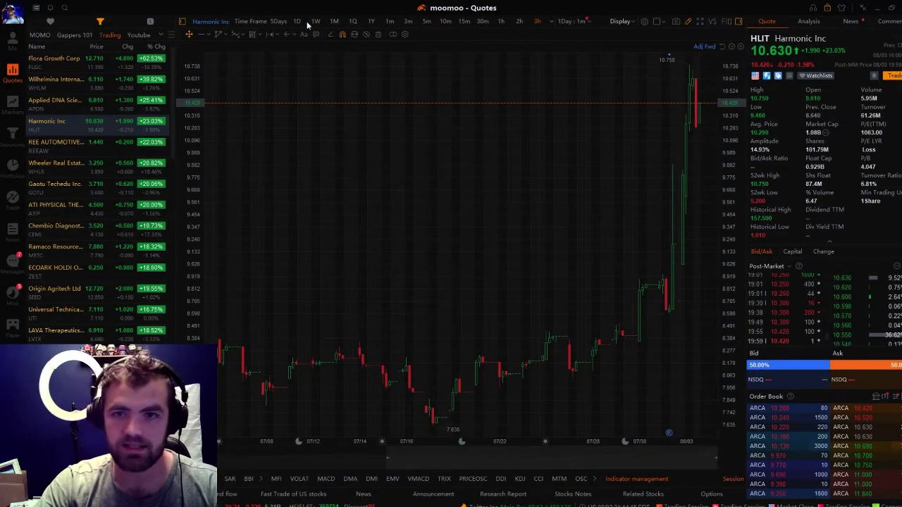
click(210, 36)
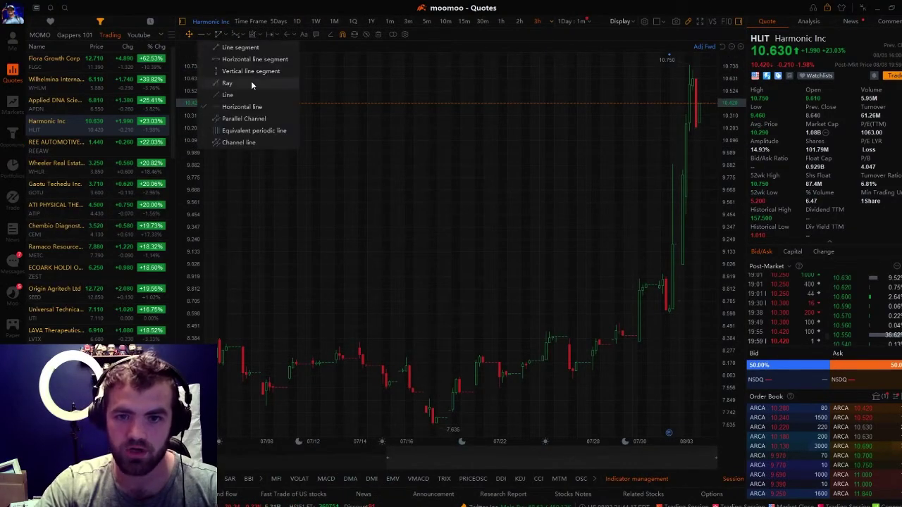
click(247, 108)
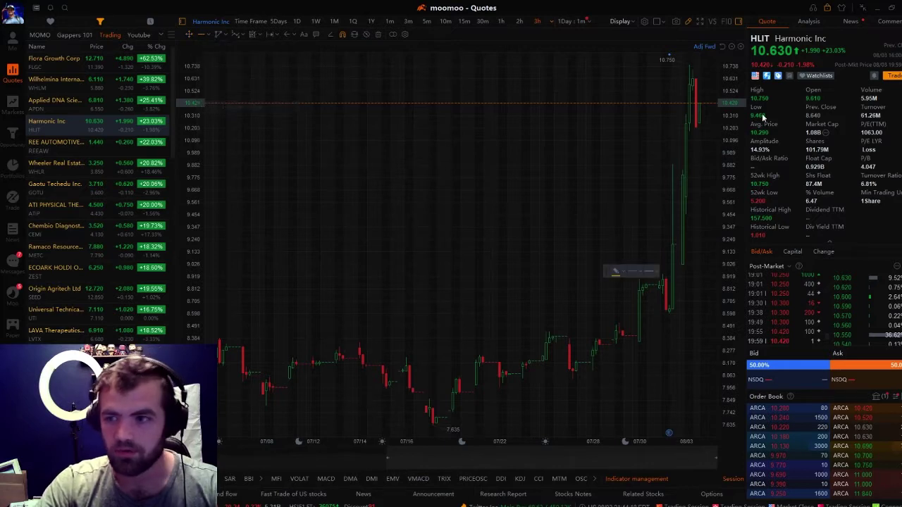
click(645, 71)
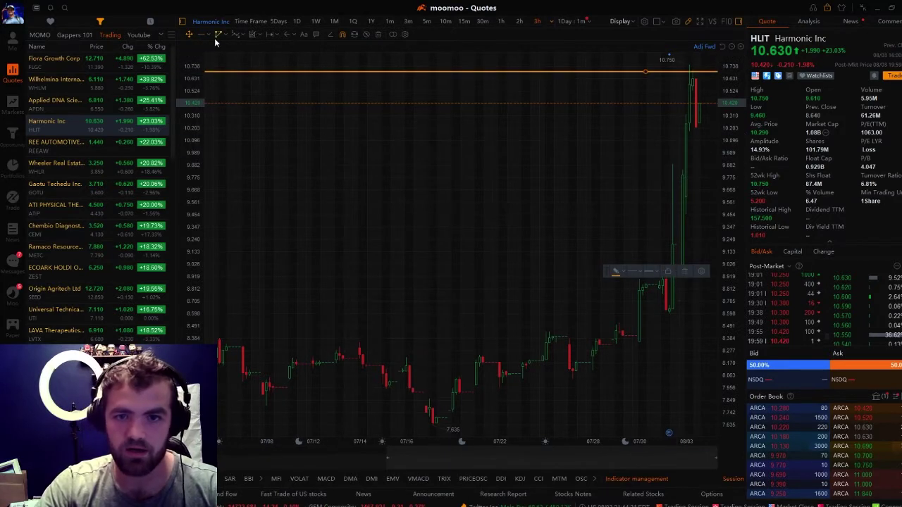
click(673, 311)
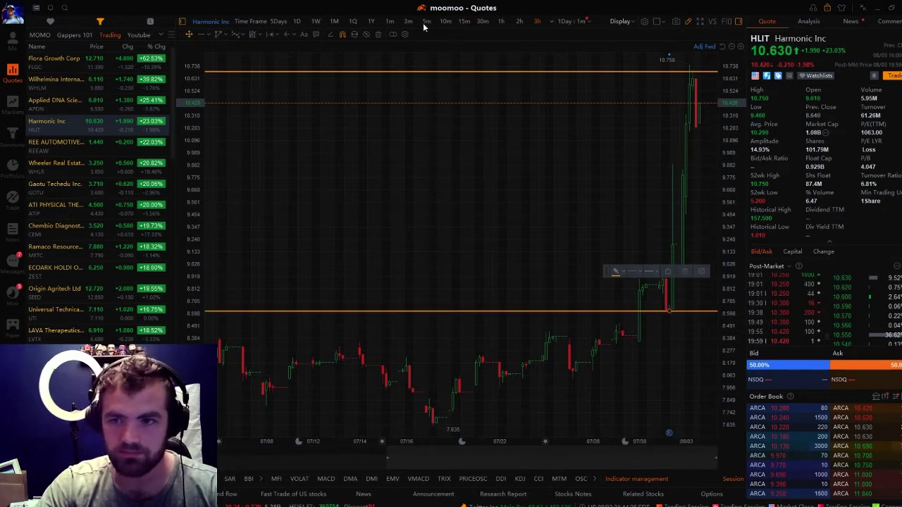
View HLIT on 5-day, daily and 3-minute charts, then return to the screener
click(278, 22)
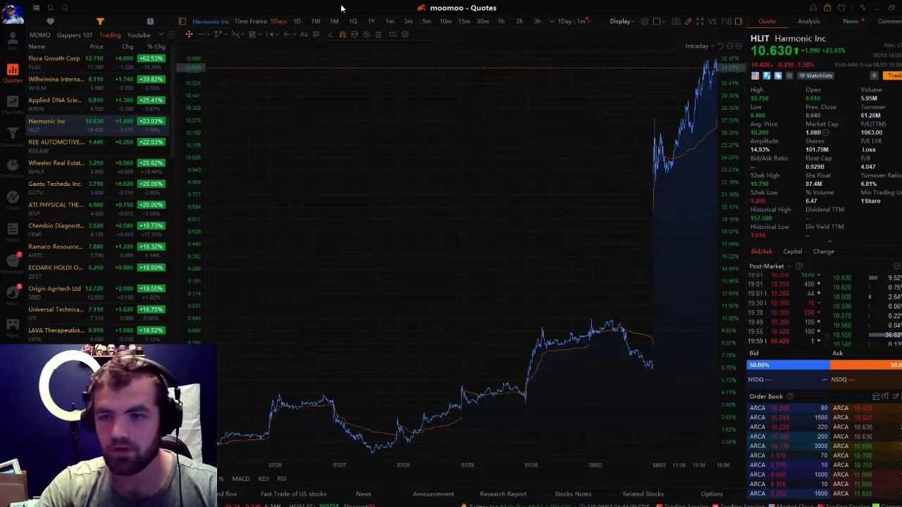
click(296, 21)
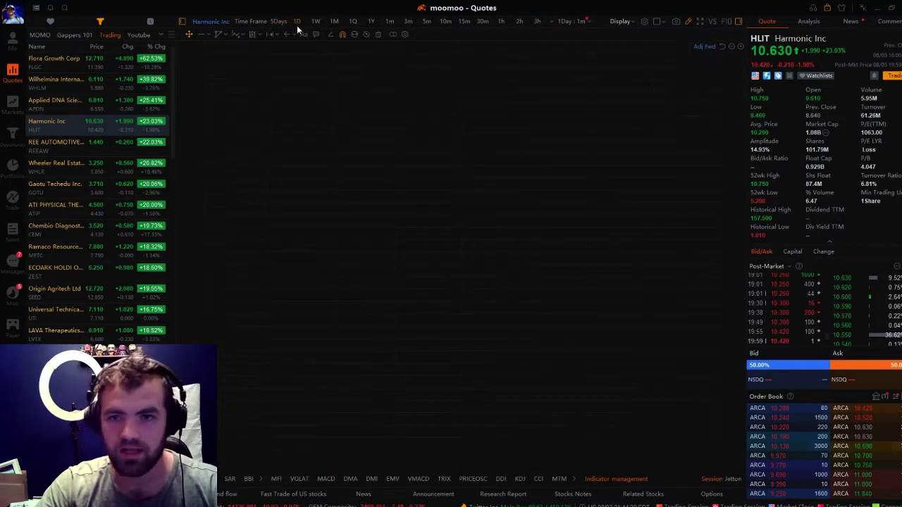
click(408, 22)
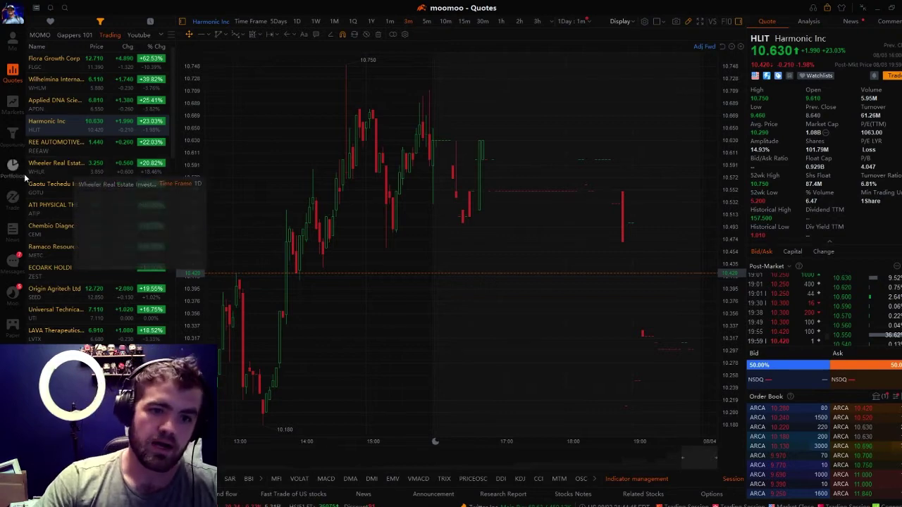
click(11, 133)
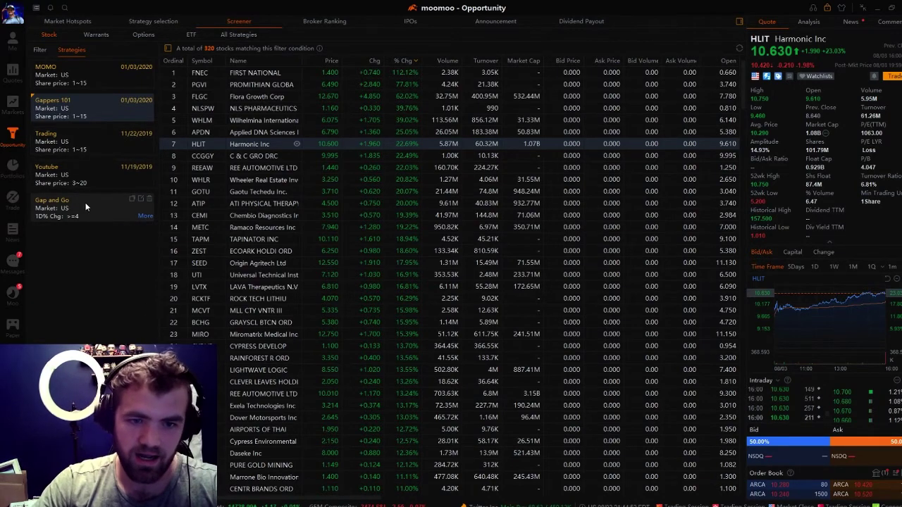
Build a custom filter: market cap ≤1 billion, P/E(Static) ≤5, price cash flow ≥20
click(82, 162)
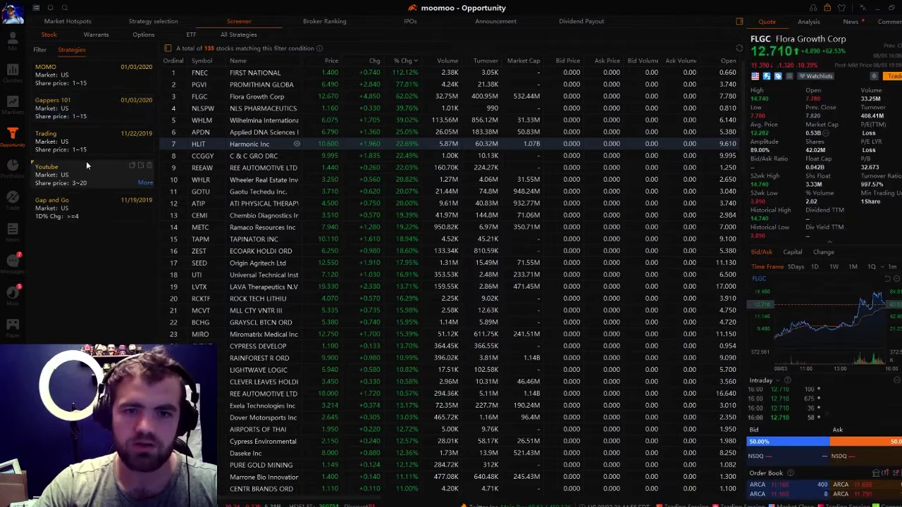
click(86, 148)
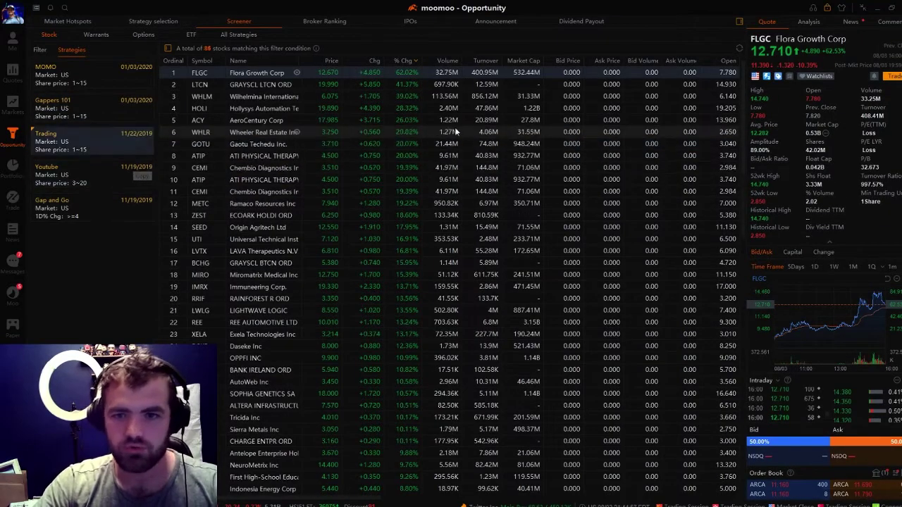
click(42, 50)
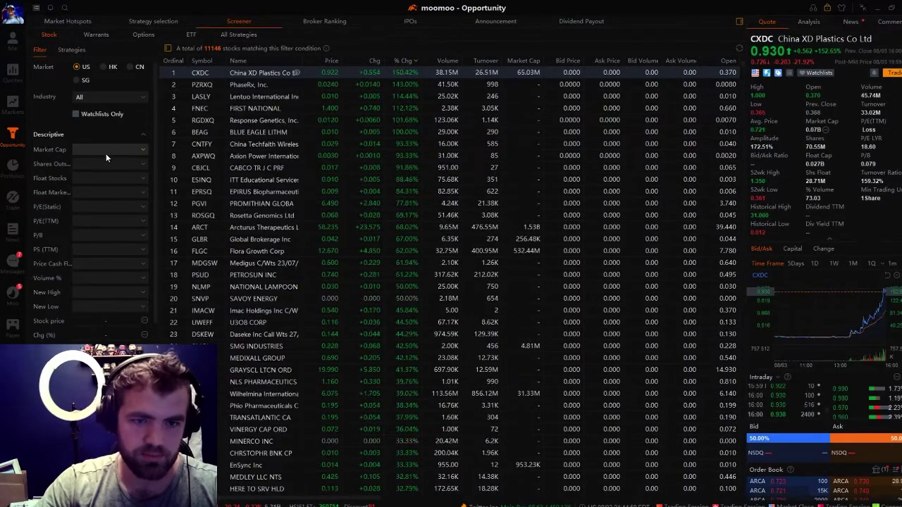
click(108, 155)
click(111, 177)
click(109, 207)
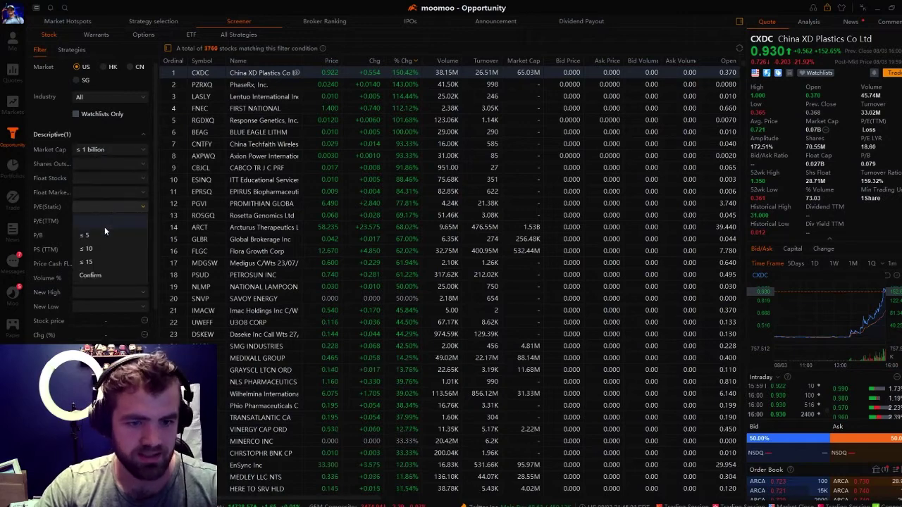
click(109, 234)
click(107, 263)
click(99, 292)
click(98, 308)
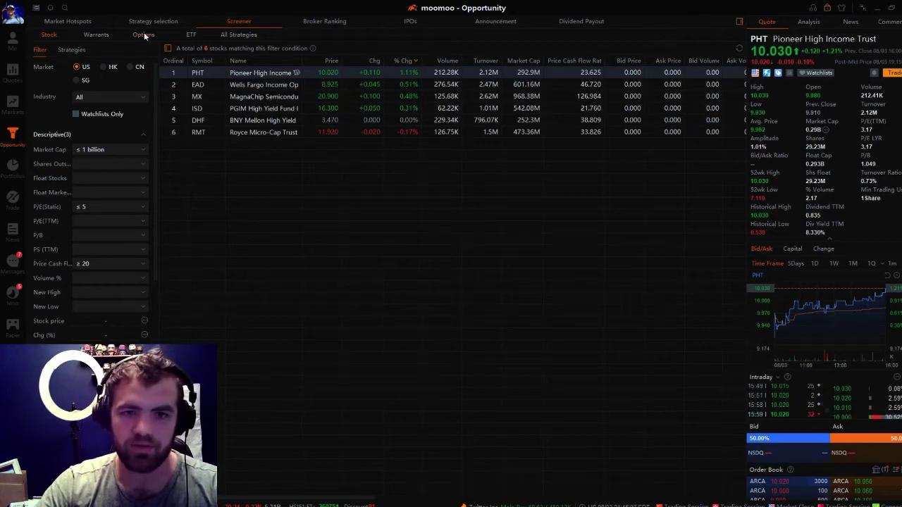
Reload the Trading strategy results, then go to the Portfolios section
click(71, 49)
click(53, 141)
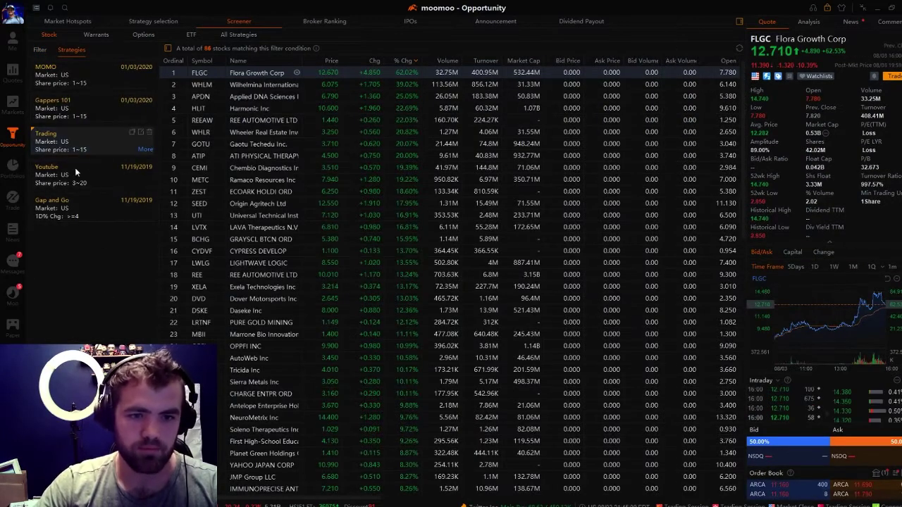
click(13, 167)
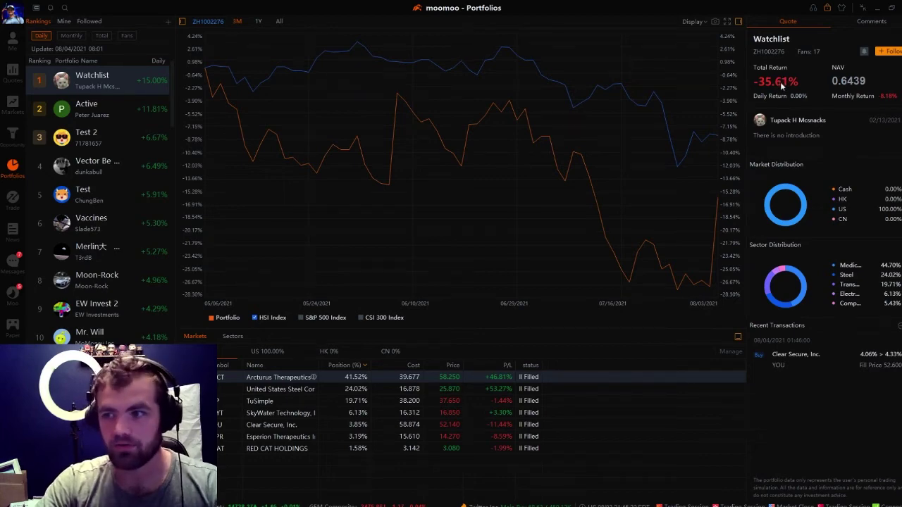
View the Active, Test 2 and Vector Best Values portfolios from the Rankings list
click(100, 107)
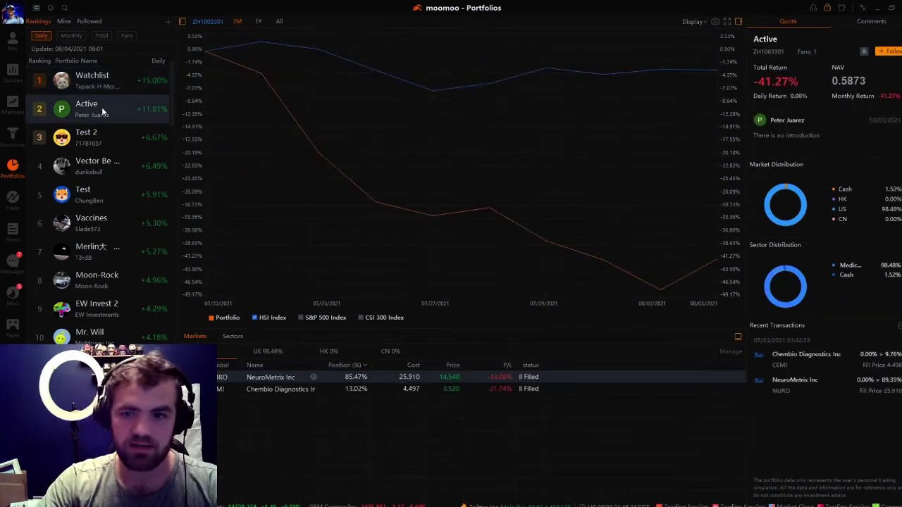
click(131, 145)
click(115, 176)
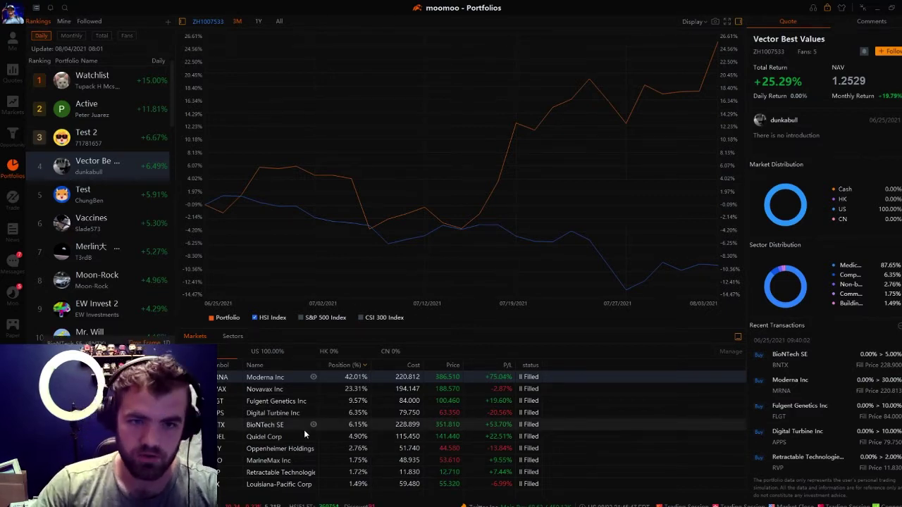
Select TWTR, SPWR and F as new holdings for the Dividend portfolio
click(63, 21)
click(454, 424)
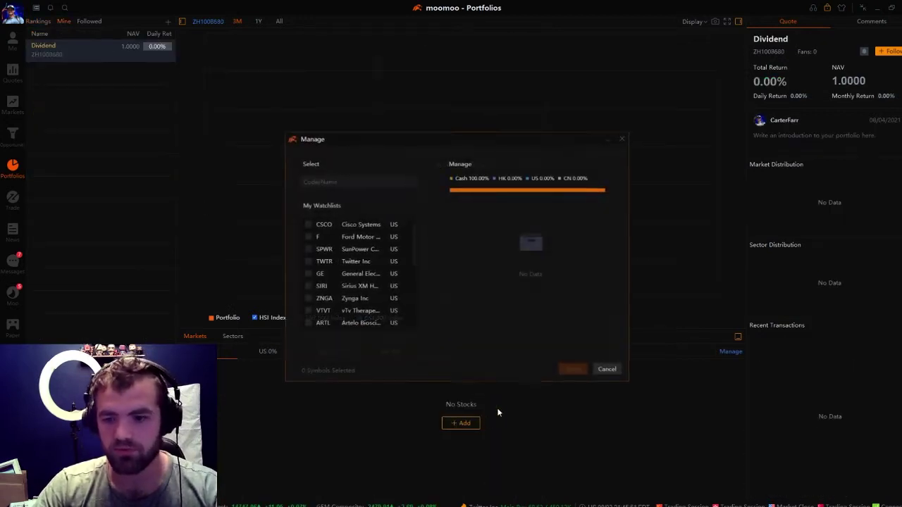
click(307, 261)
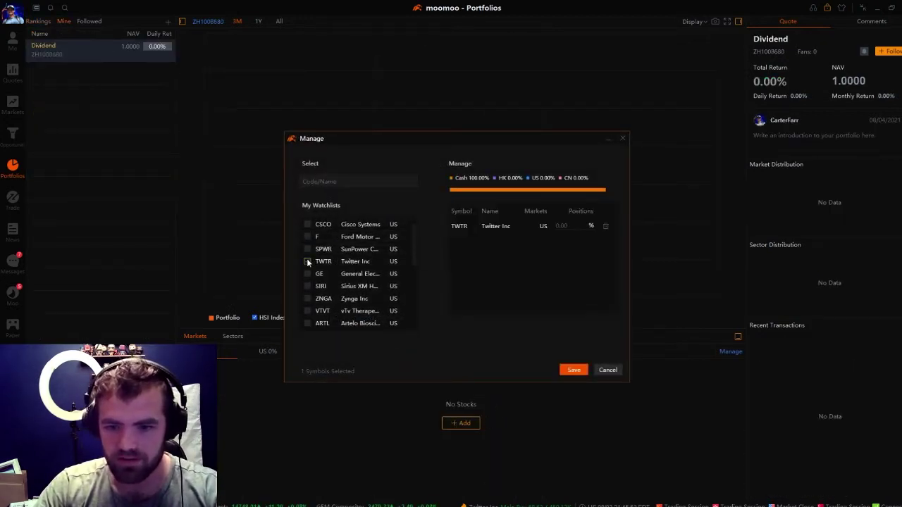
click(307, 249)
click(307, 236)
click(572, 370)
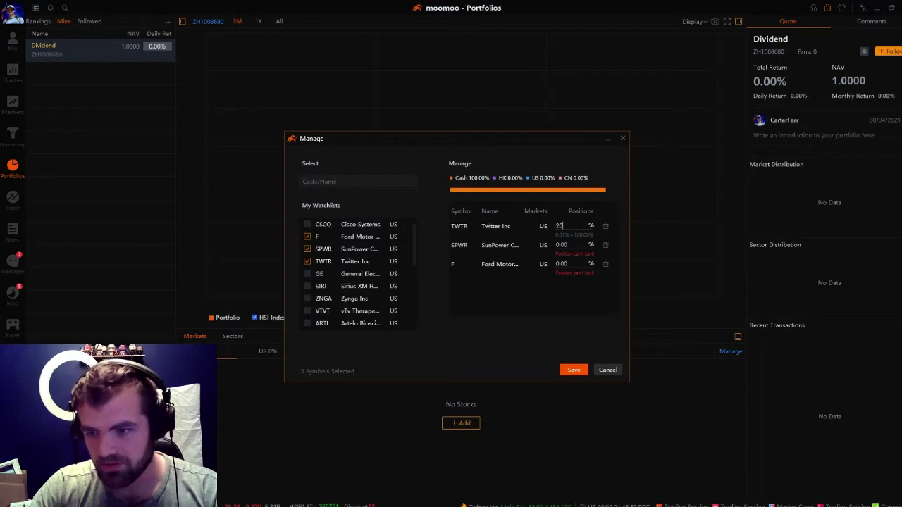
Set Twitter 20%, SunPower 50%, Ford 30%, save, and view the Followed portfolios
key(Tab)
text(5)
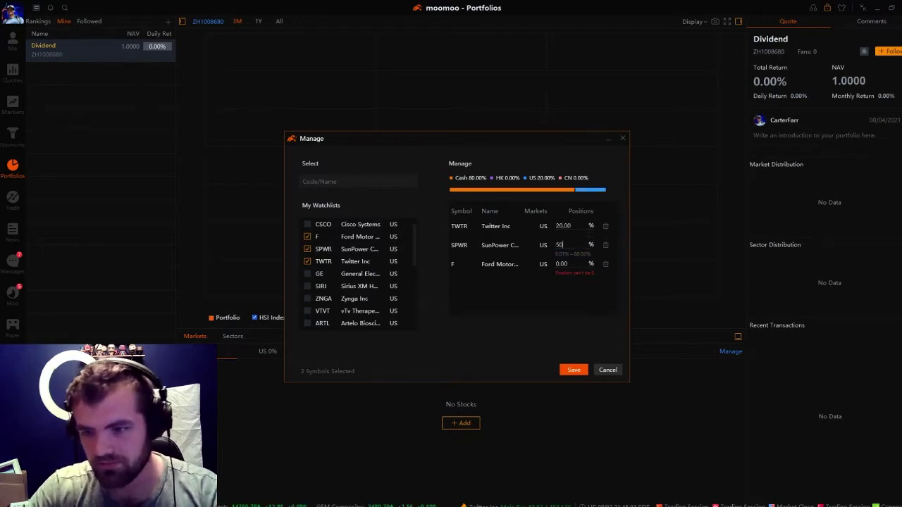
key(Tab)
text(30)
click(574, 369)
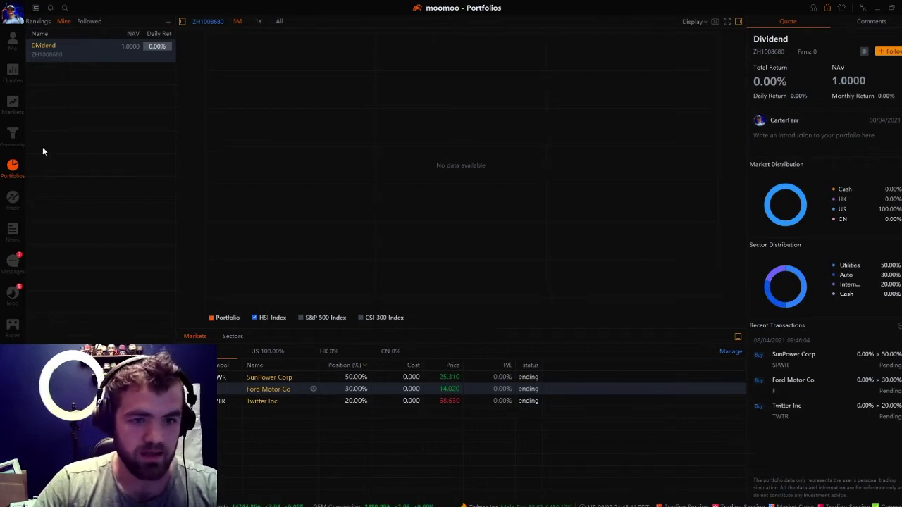
click(88, 22)
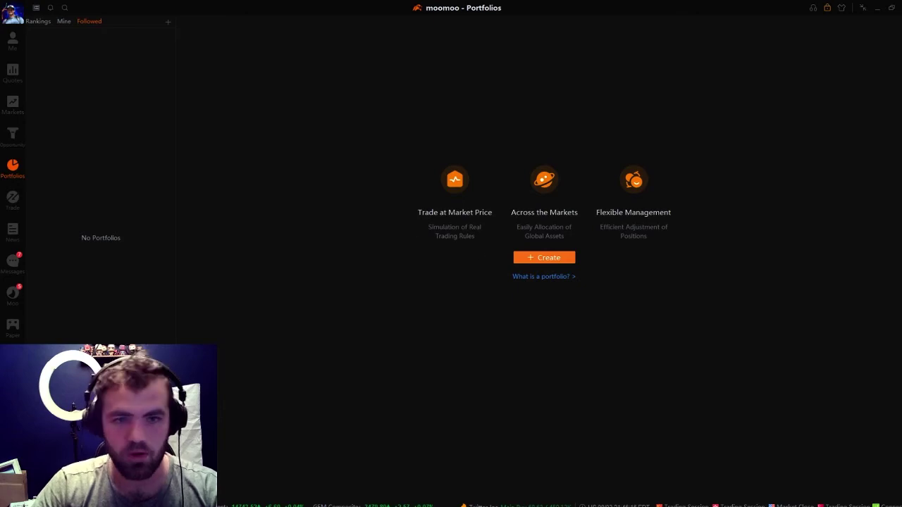
Go back to the Rankings portfolio list, then switch to the Trade page's US margin account
click(39, 22)
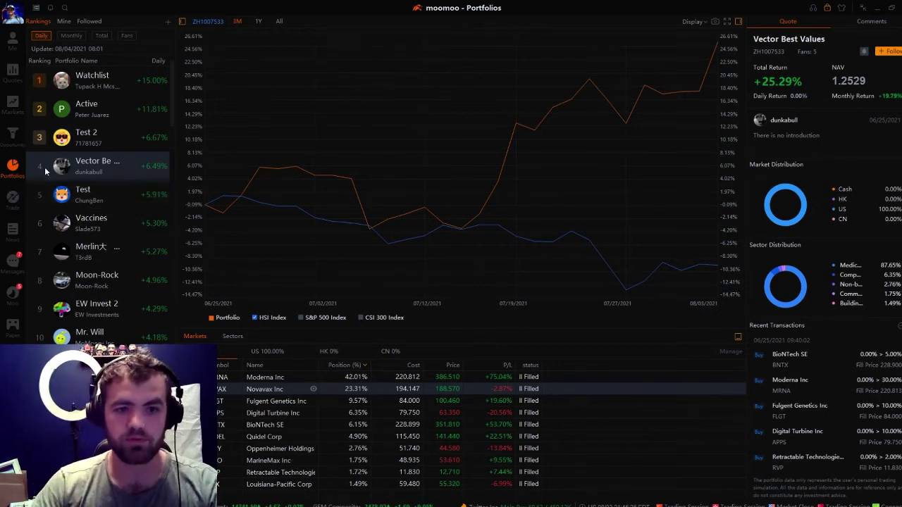
click(19, 209)
mouse_move(29, 205)
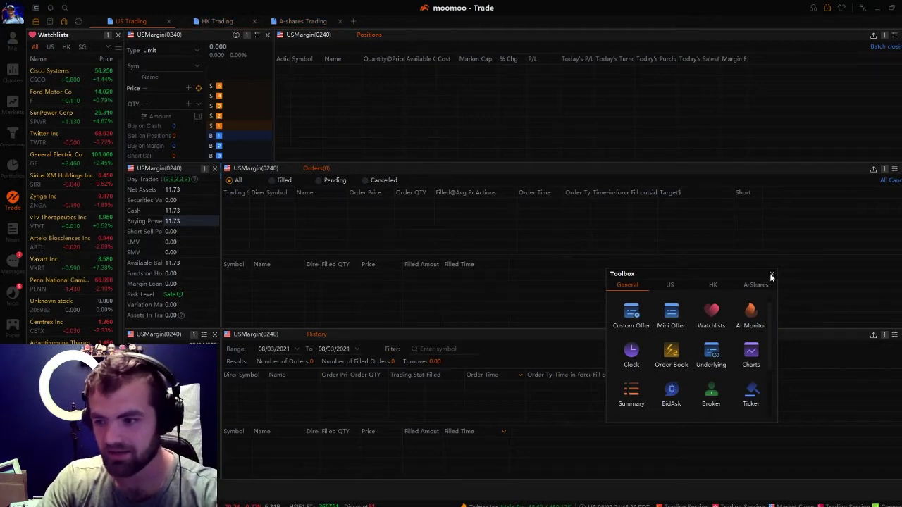
Open AI Monitor's US signals and turn on Push alerts for watchlist stocks, confirming the notice
click(751, 313)
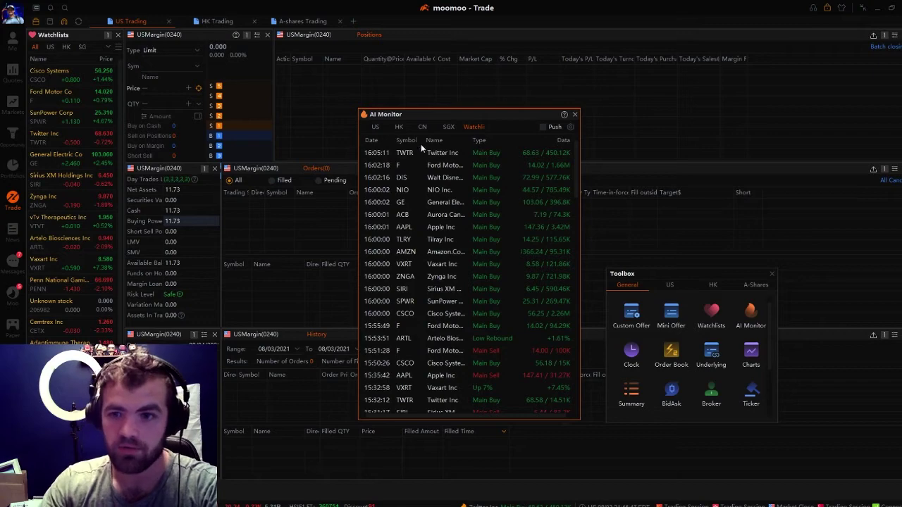
click(376, 127)
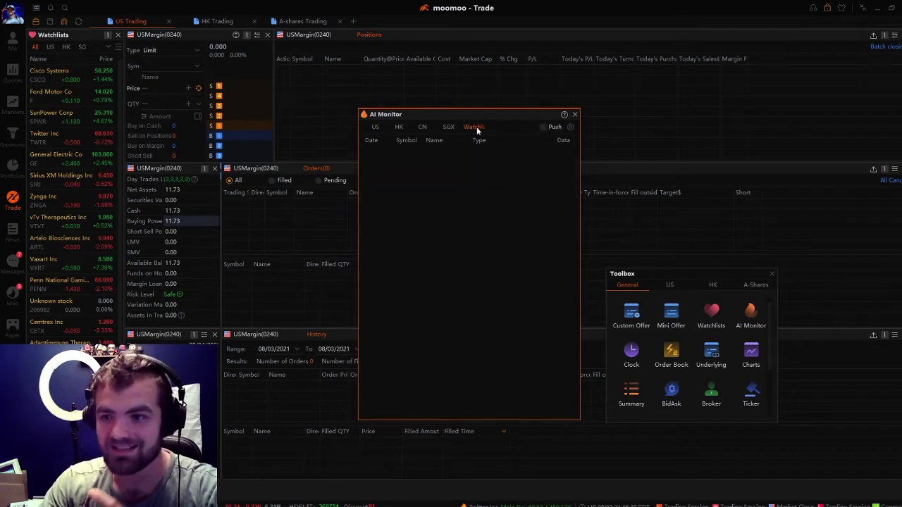
click(542, 127)
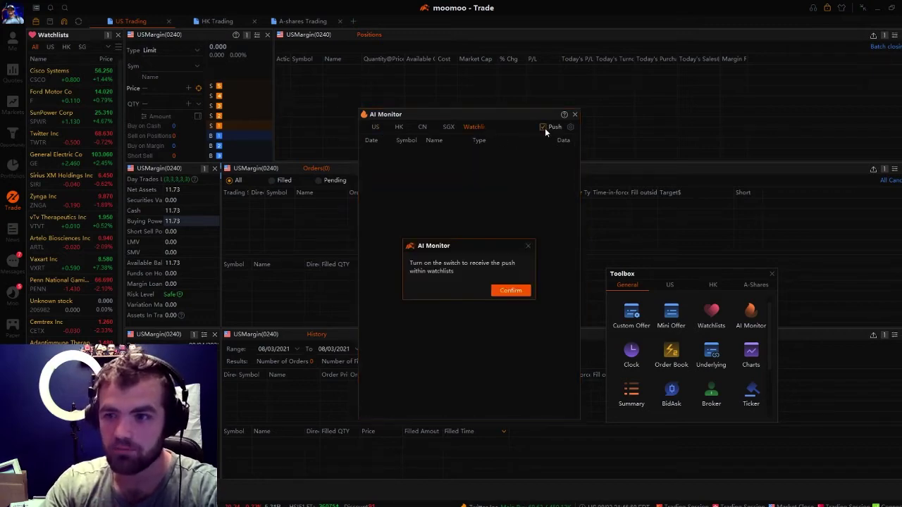
click(512, 289)
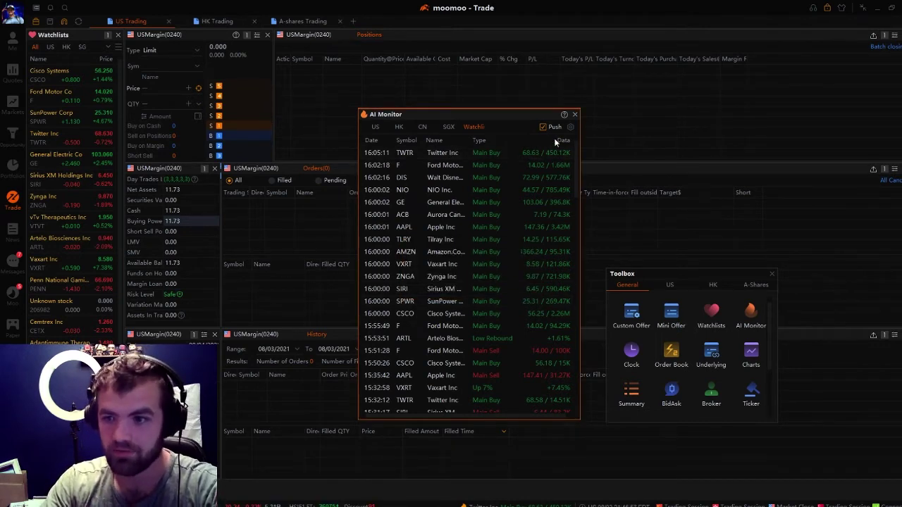
View the Twitter and ATI Physical Therapy quotes, return to Trade and close AI Monitor
double_click(496, 155)
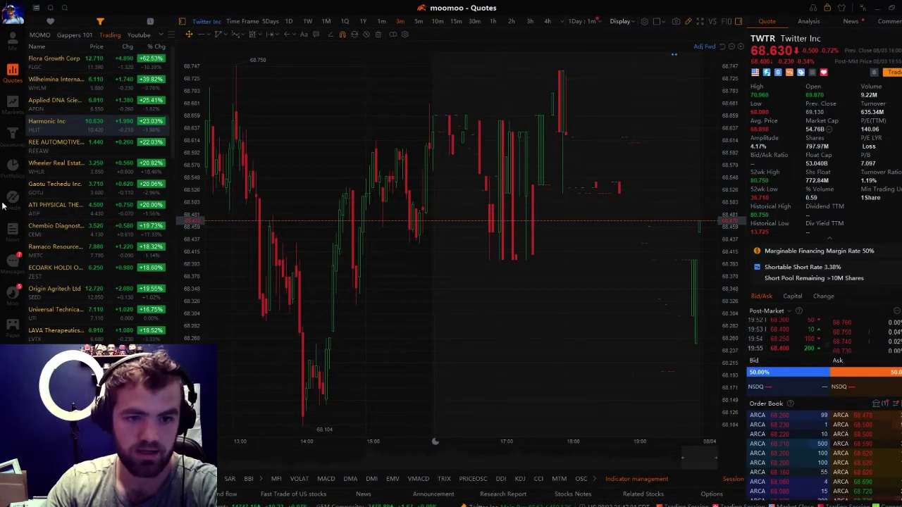
click(50, 205)
click(12, 199)
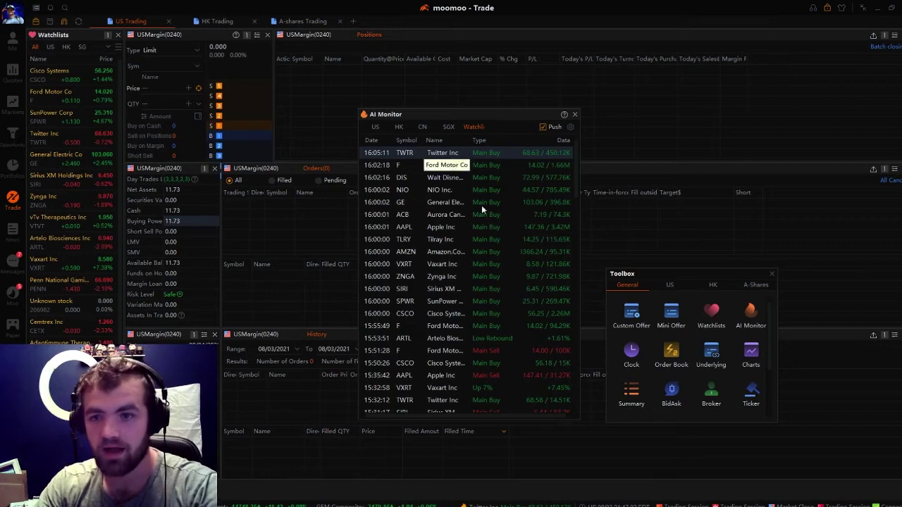
click(574, 114)
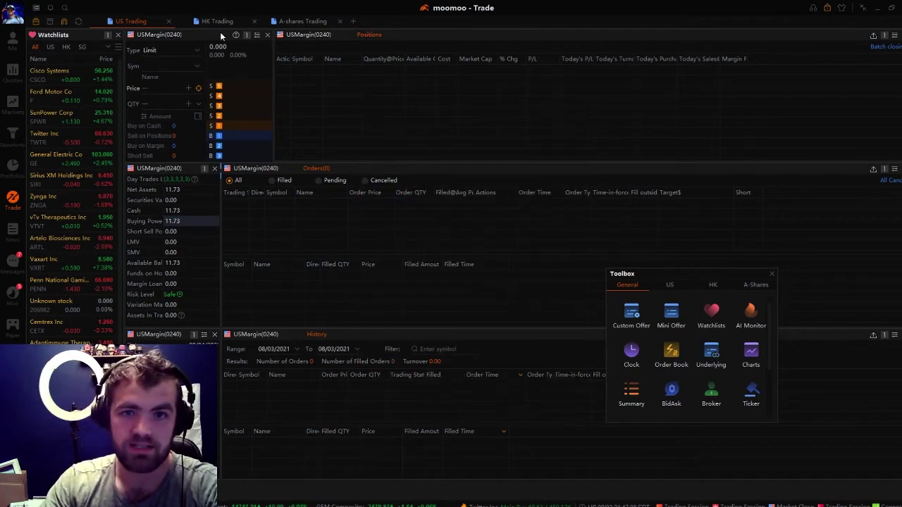
Add a new tab built from the US Trading system template after filtering templates by Me, then System
click(354, 22)
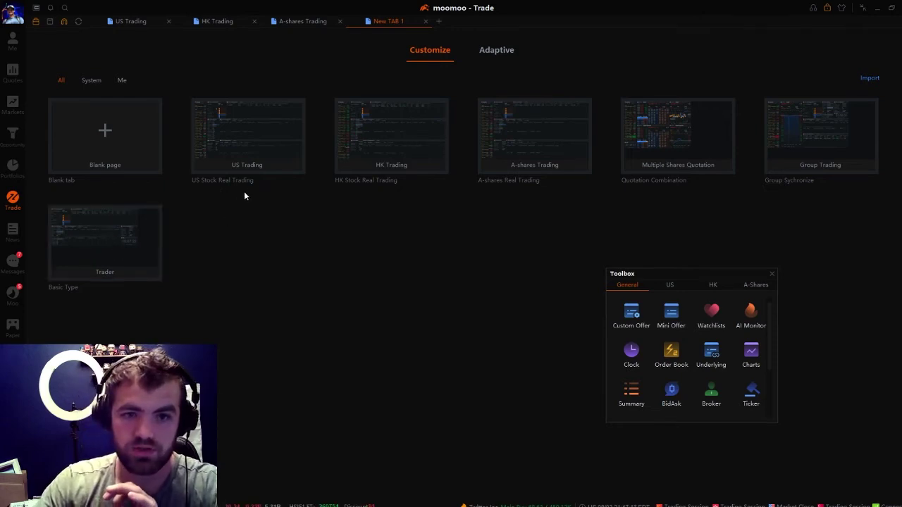
click(122, 80)
click(91, 80)
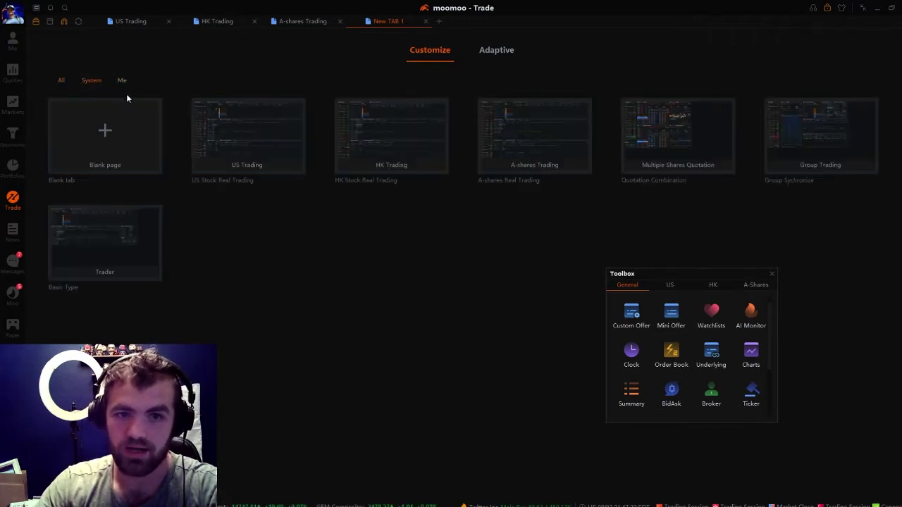
click(246, 129)
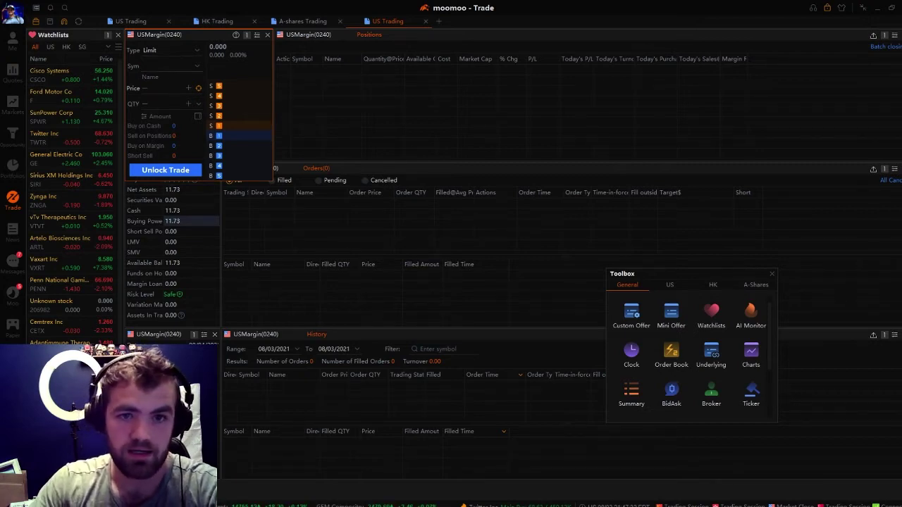
Unlock trading with the trading password and load AAPL into the order ticket
click(183, 171)
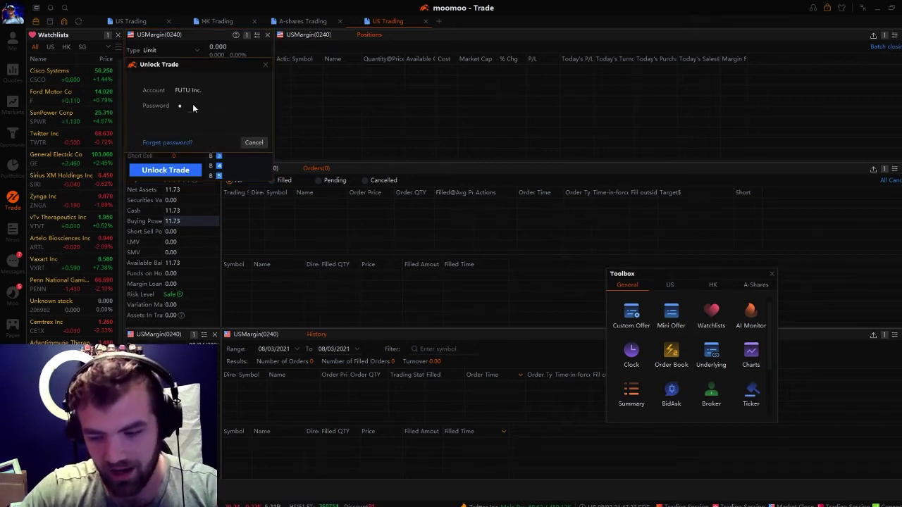
key(Return)
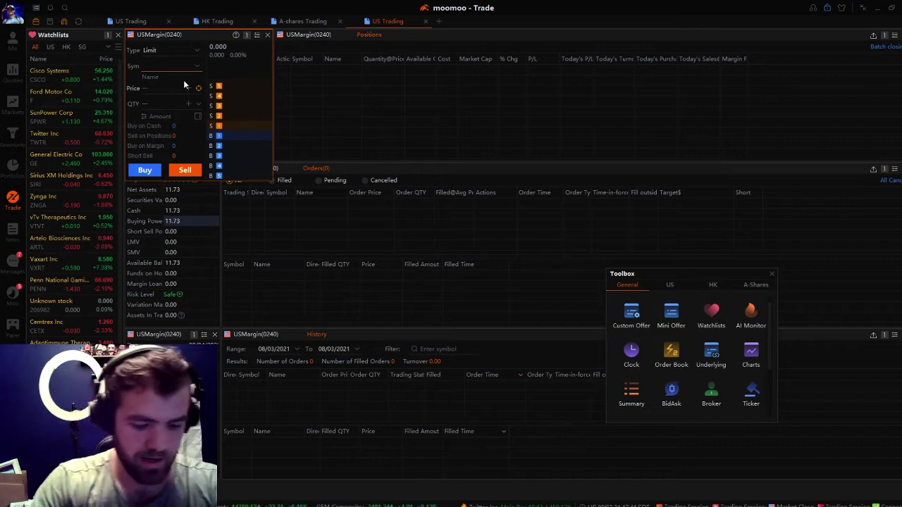
text(AAPL)
click(182, 78)
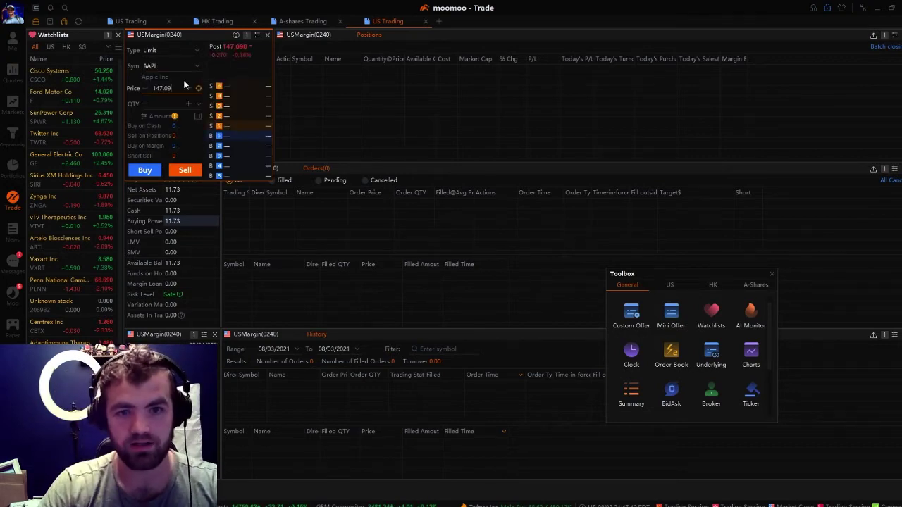
Enter a quantity of 10 shares and bring the account summary and Orders panels forward
click(158, 103)
mouse_move(175, 116)
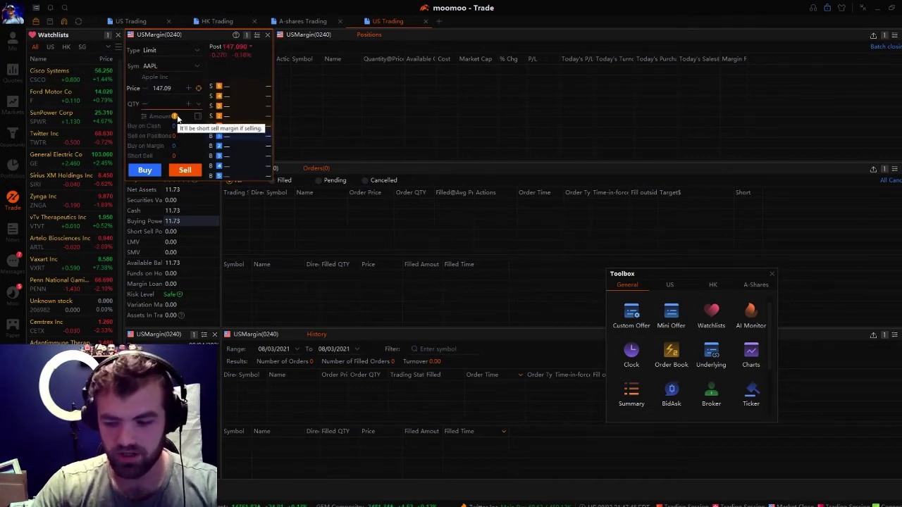
text(10)
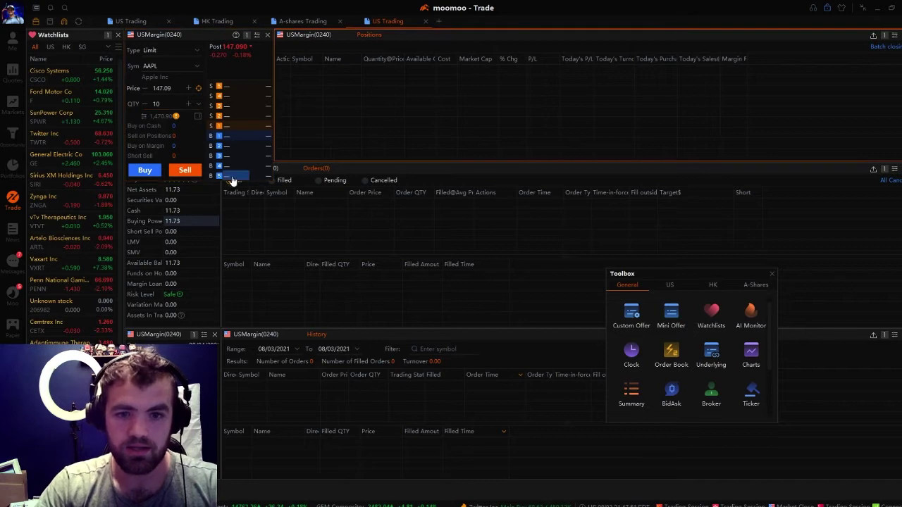
click(216, 212)
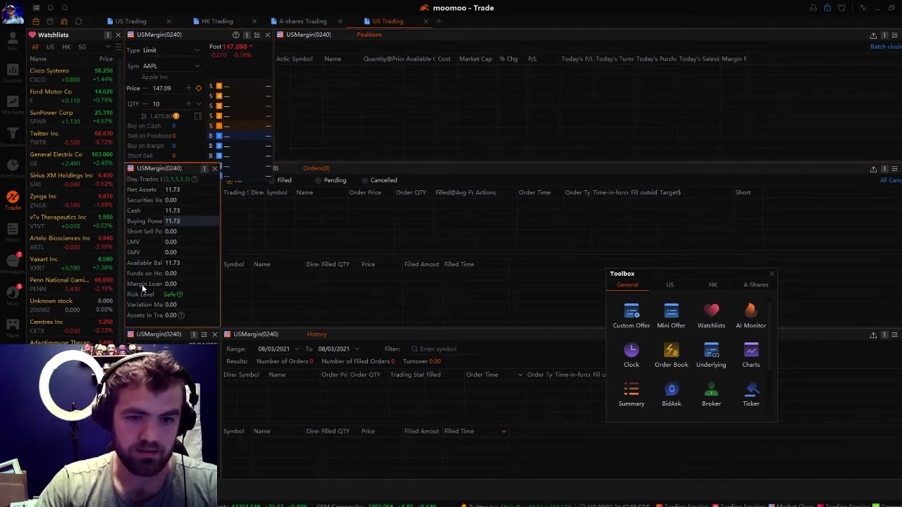
click(341, 224)
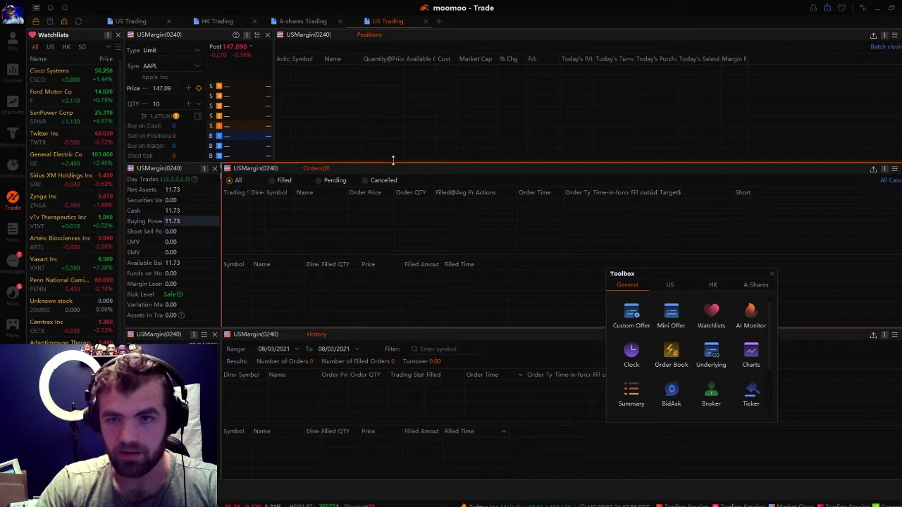
Start a new blank-page tab and add a Custom Offer AAPL quote widget
click(442, 25)
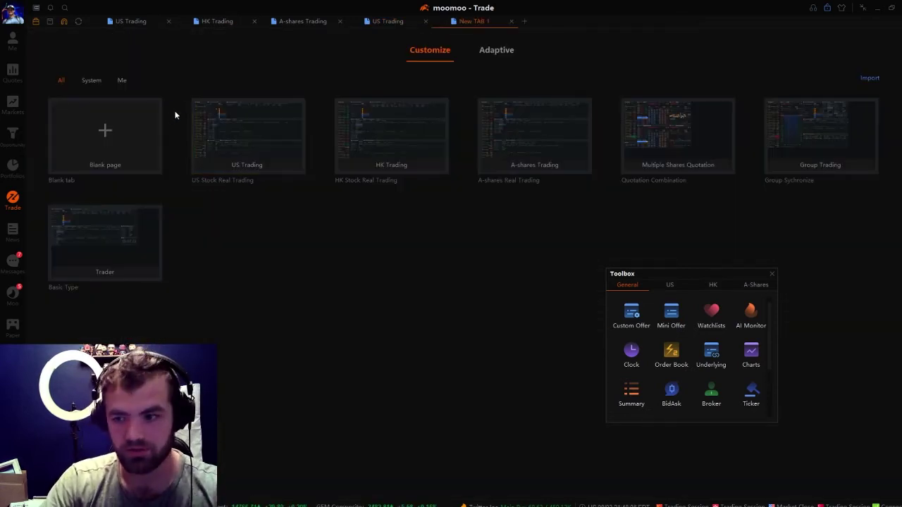
click(103, 133)
click(618, 328)
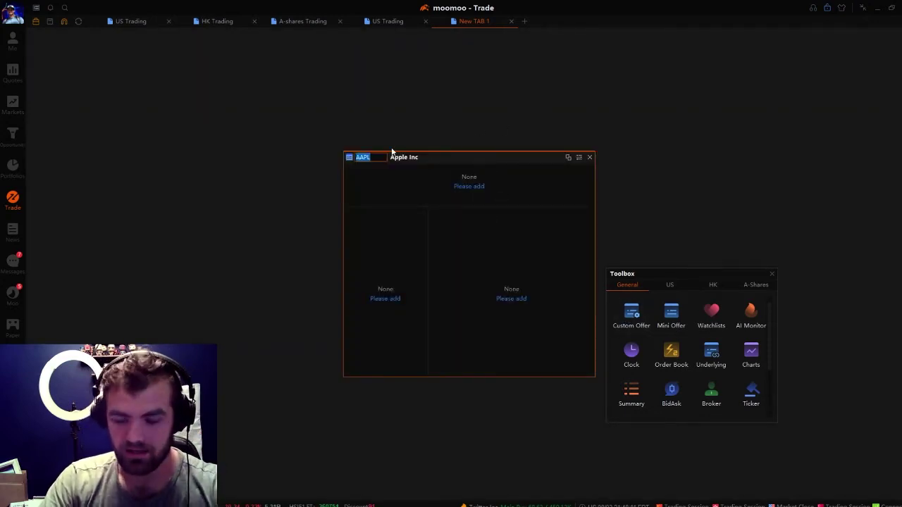
Set the widget's panes to Summary (A), Charts (B) and Ticker (C), and move it top-left
click(464, 189)
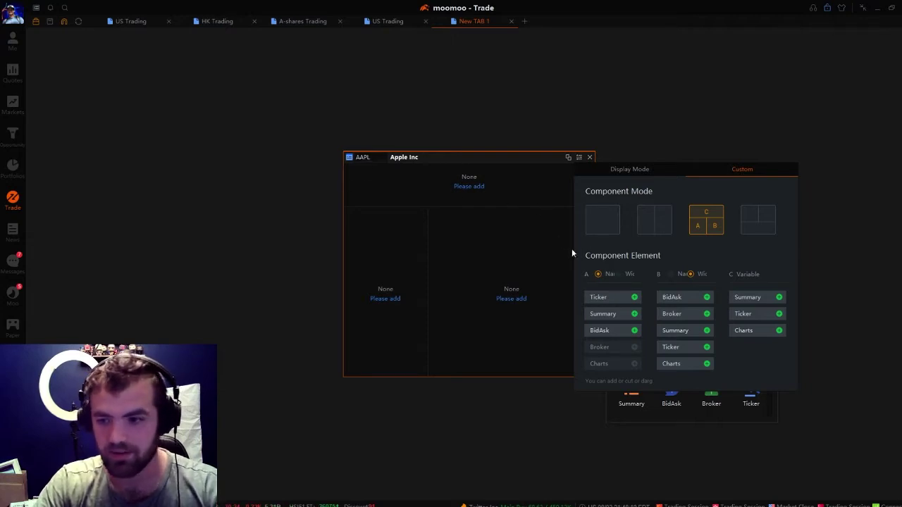
click(635, 314)
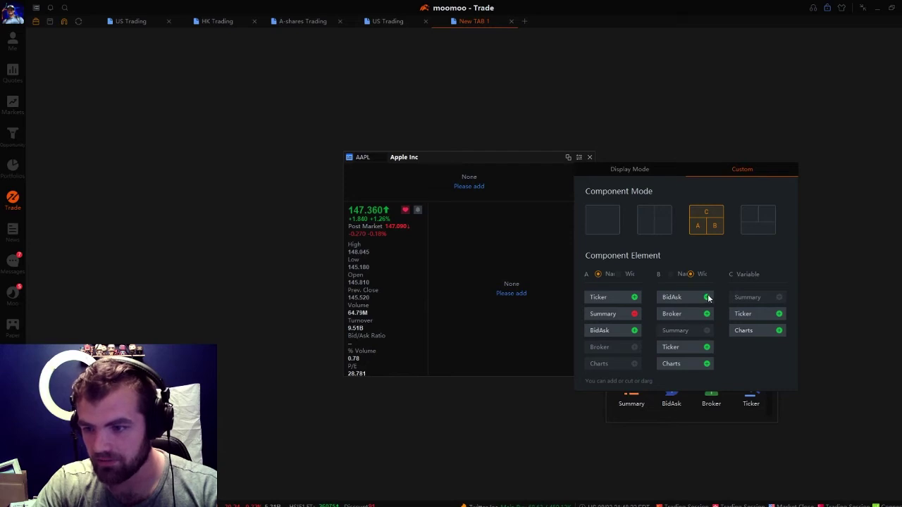
click(708, 364)
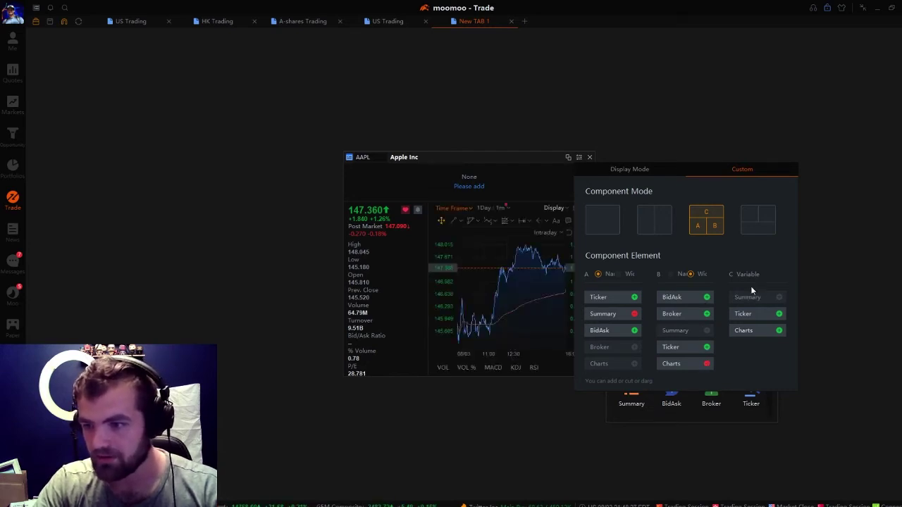
click(779, 314)
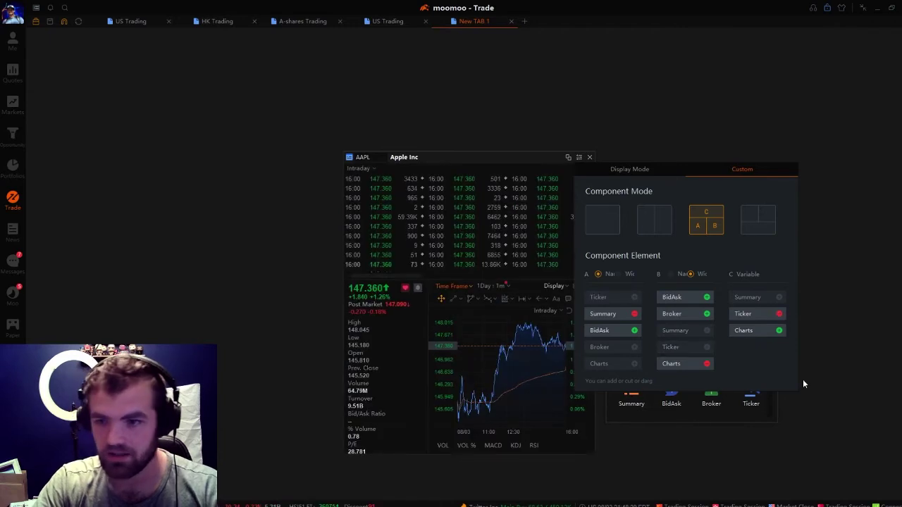
drag(506, 160, 184, 43)
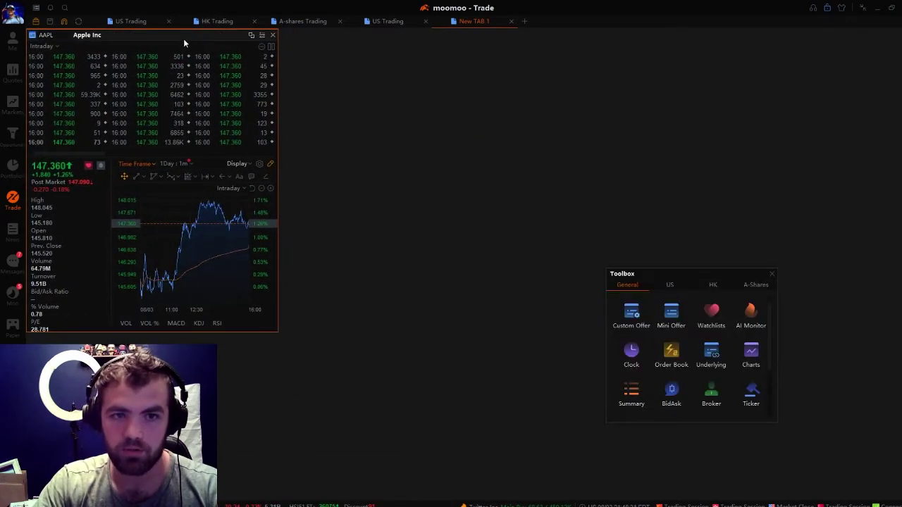
Place an AI Monitor window and a Clock along the top row beside the AAPL widget
click(747, 316)
drag(470, 116, 391, 30)
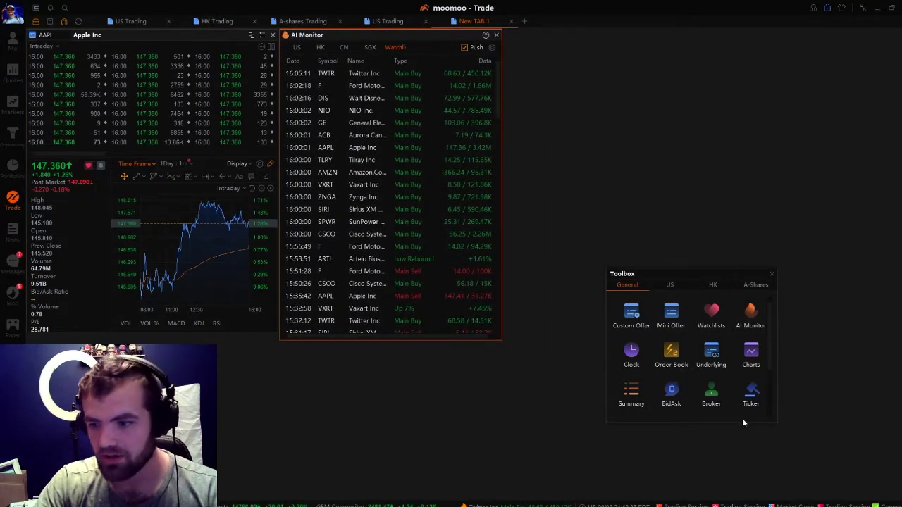
click(630, 351)
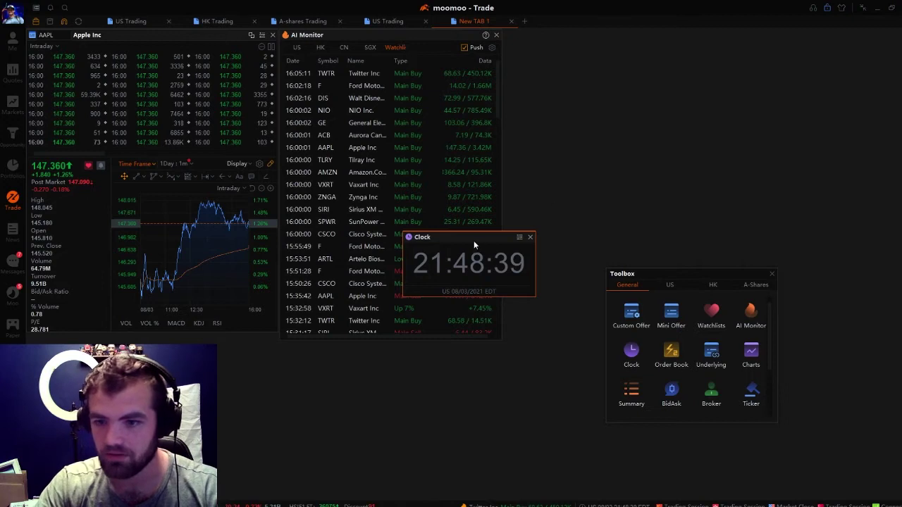
drag(474, 243, 573, 35)
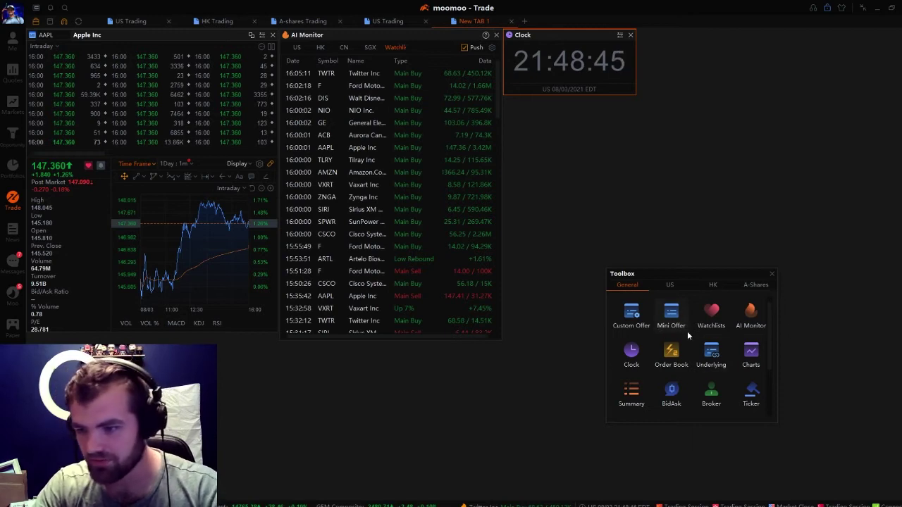
click(667, 285)
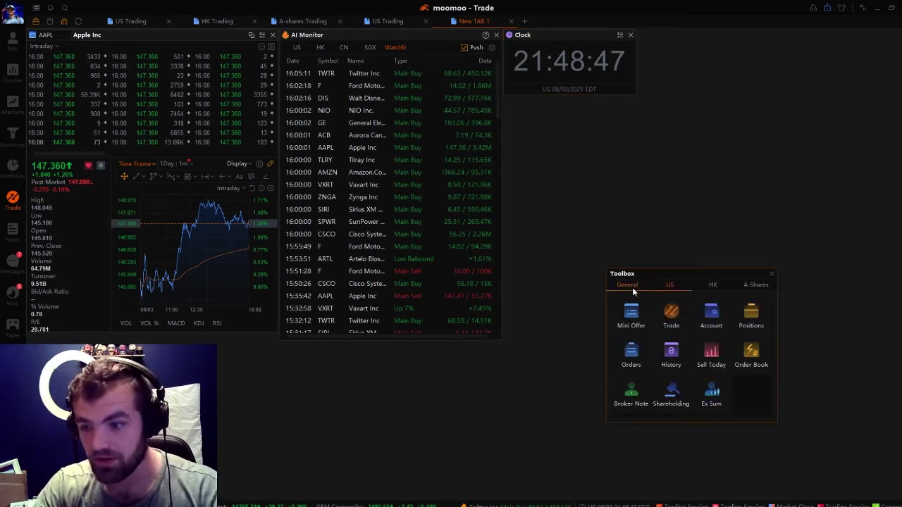
click(628, 286)
Add a second Custom Offer AAPL quote widget to New TAB 1
scroll(739, 387, down, 1)
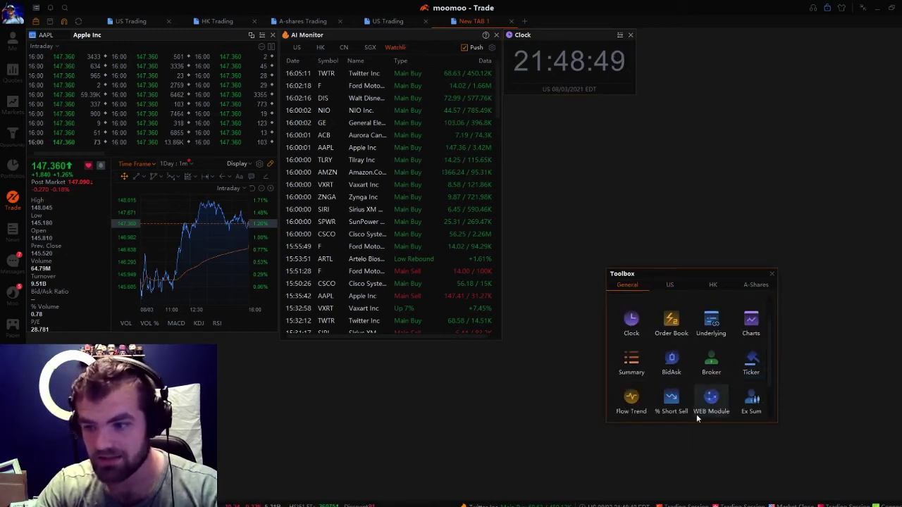
scroll(692, 415, up, 1)
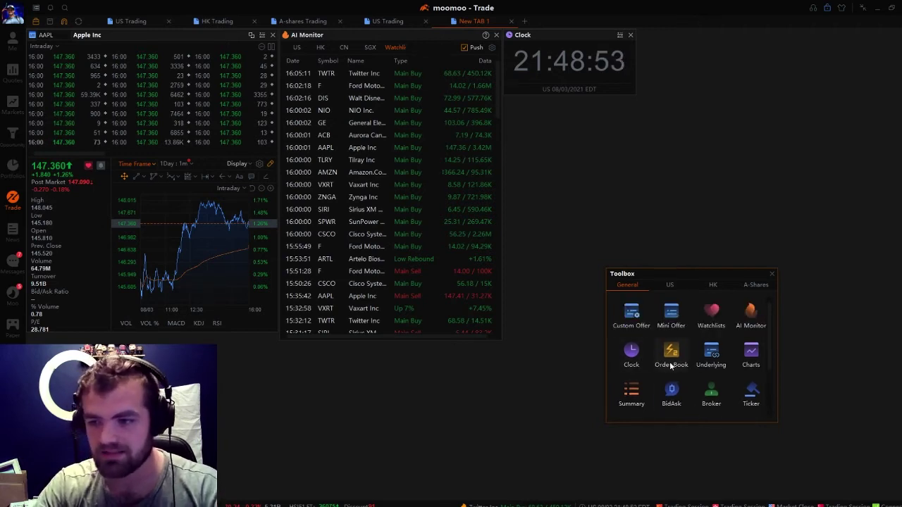
click(630, 314)
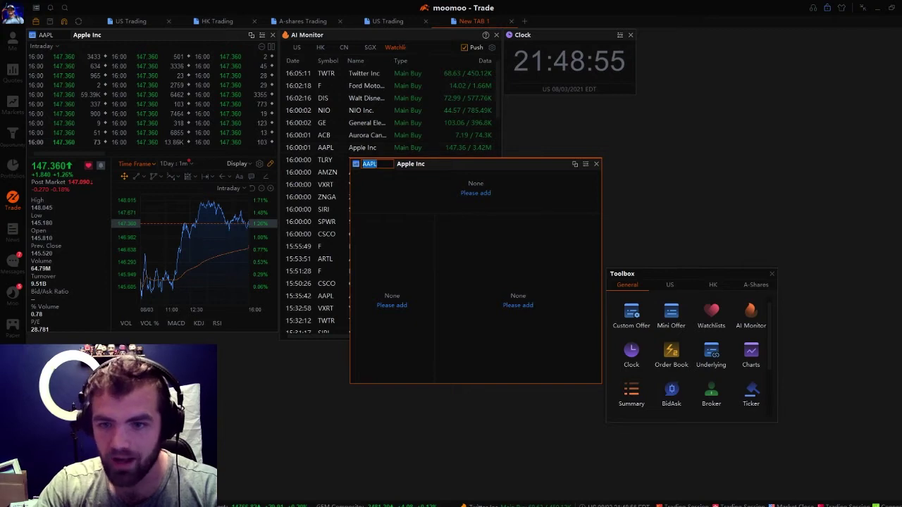
click(374, 163)
Try a single-pane layout with the Ticker and BidAsk elements, then remove both again
click(471, 194)
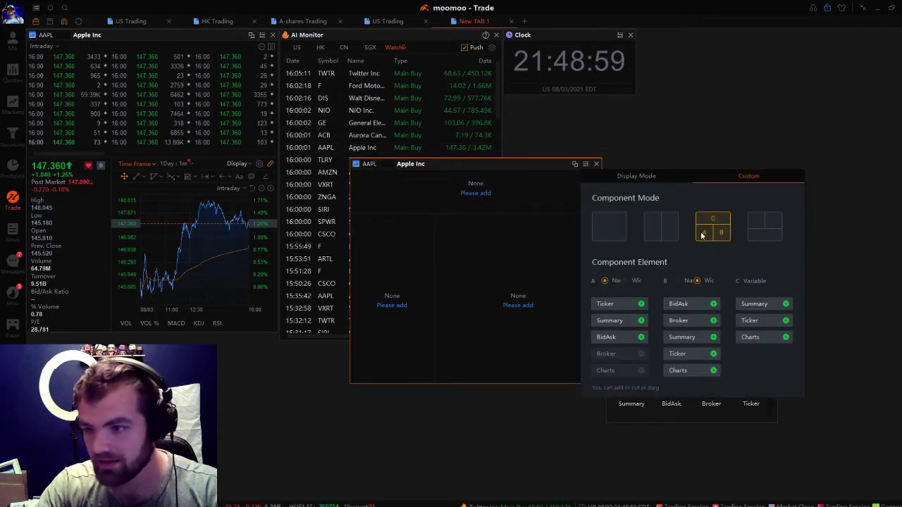
click(617, 228)
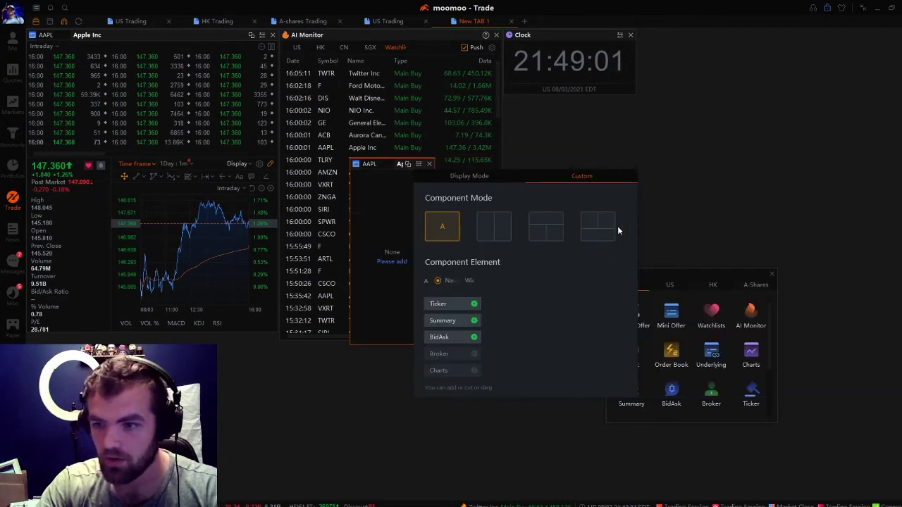
click(473, 303)
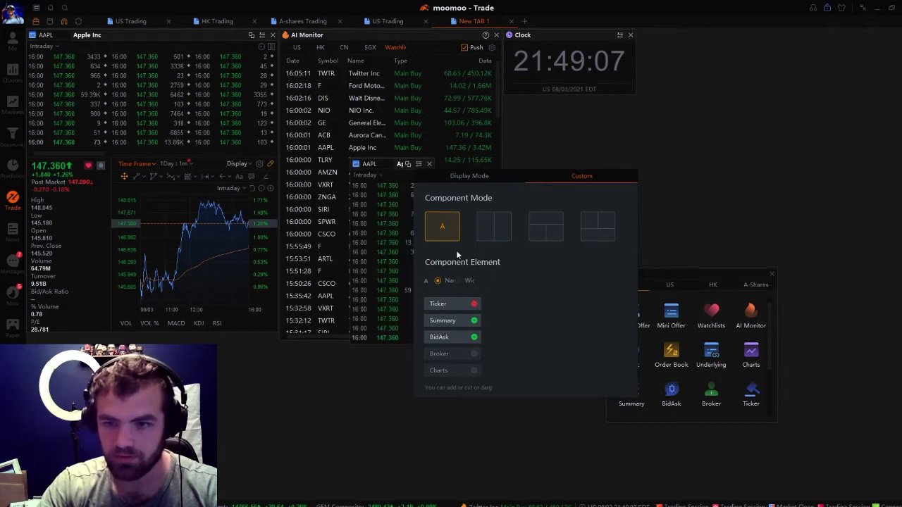
click(473, 337)
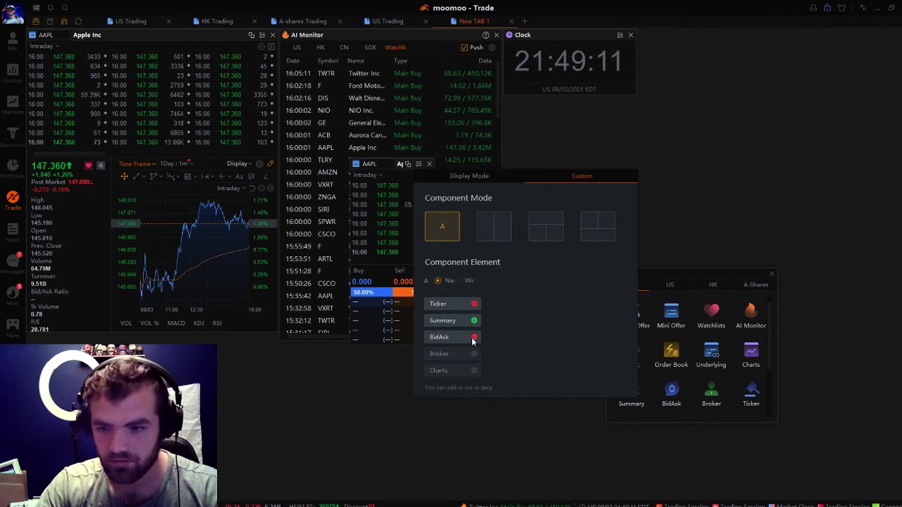
click(473, 337)
click(474, 304)
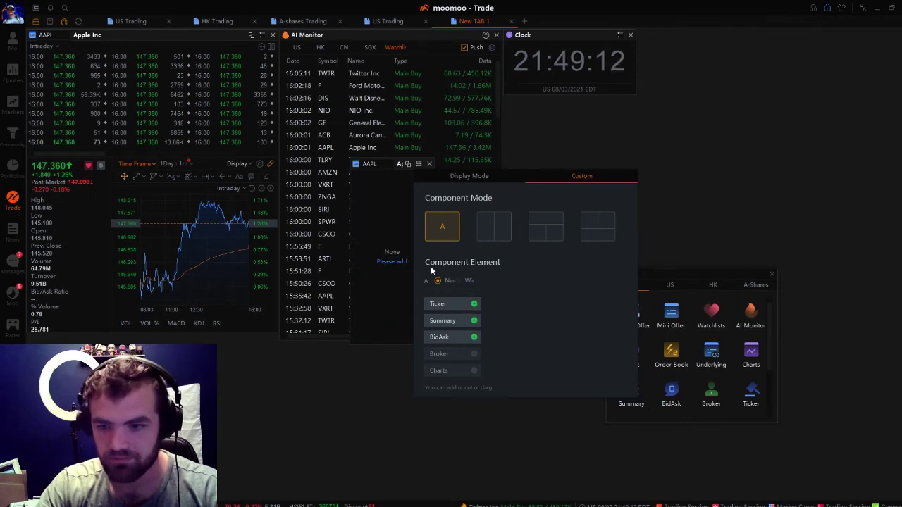
Apply preset Display Mode layout F with a chart and reposition the widget
click(486, 182)
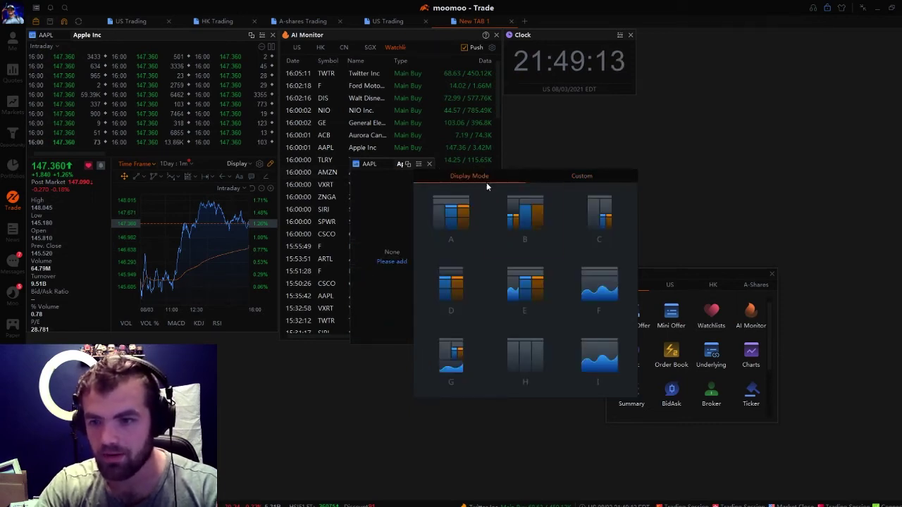
click(600, 296)
drag(465, 160, 648, 110)
Add an AAPL BidAsk order book below AI Monitor and move the chart widget bottom-left
click(676, 402)
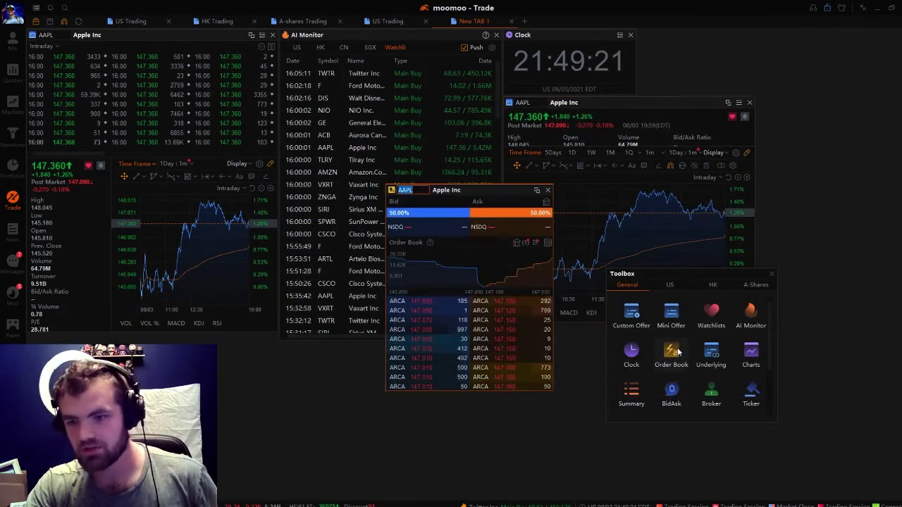
drag(485, 188, 843, 31)
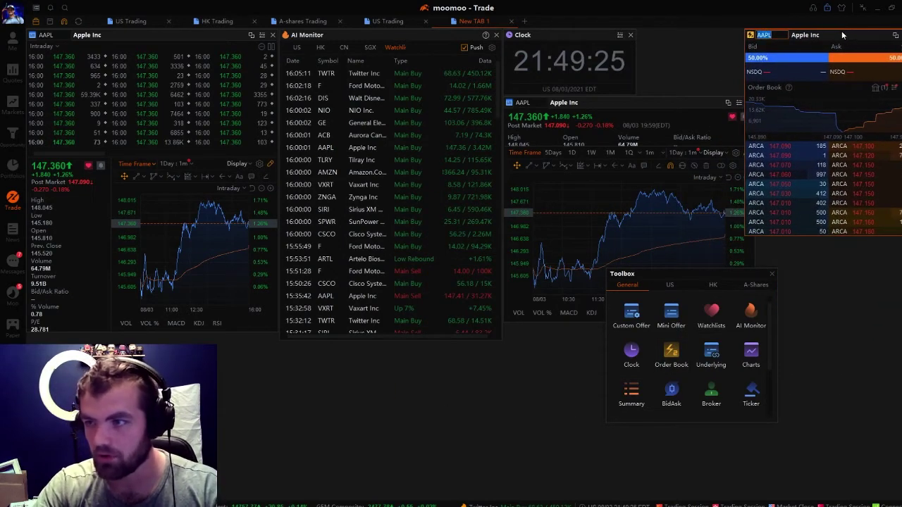
drag(677, 102, 166, 340)
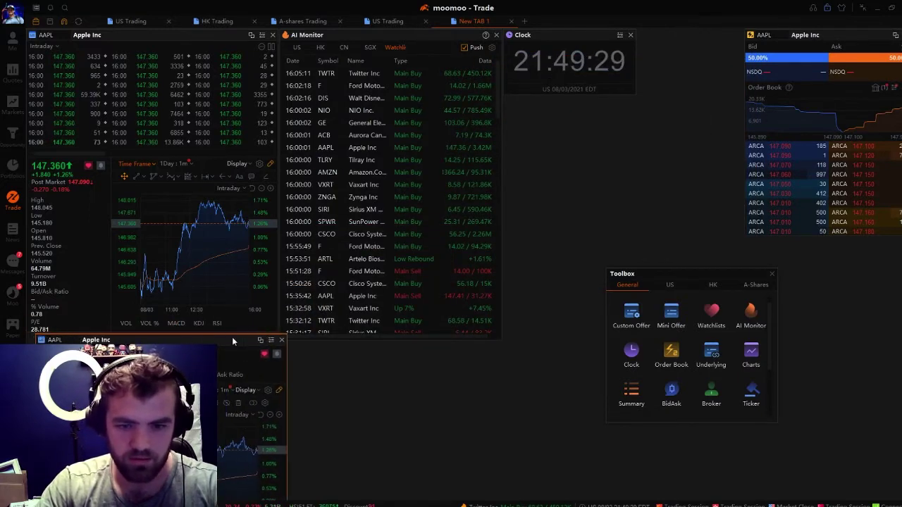
drag(853, 41, 384, 347)
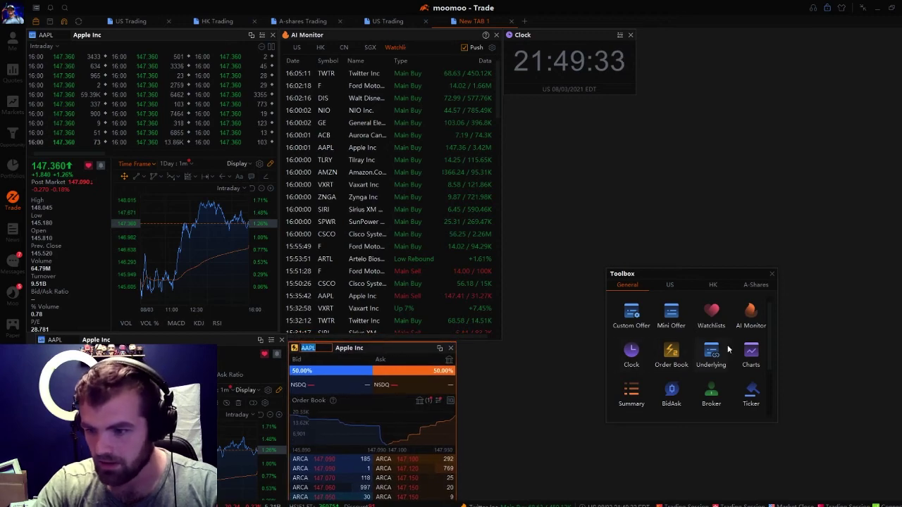
Add and place Dow Jones Underlying, AAPL Broker queue and AAPL Ticker panels on the layout
click(686, 352)
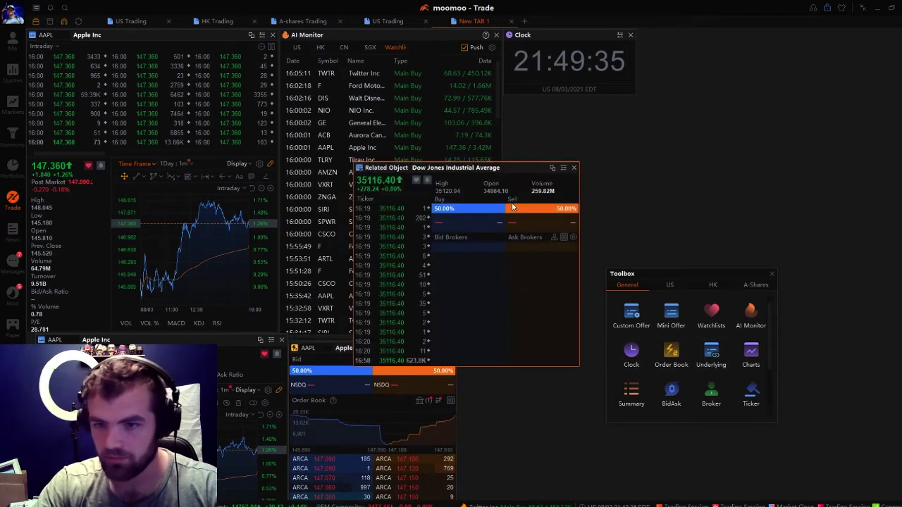
drag(523, 168, 669, 106)
click(725, 383)
drag(496, 225, 829, 103)
click(751, 392)
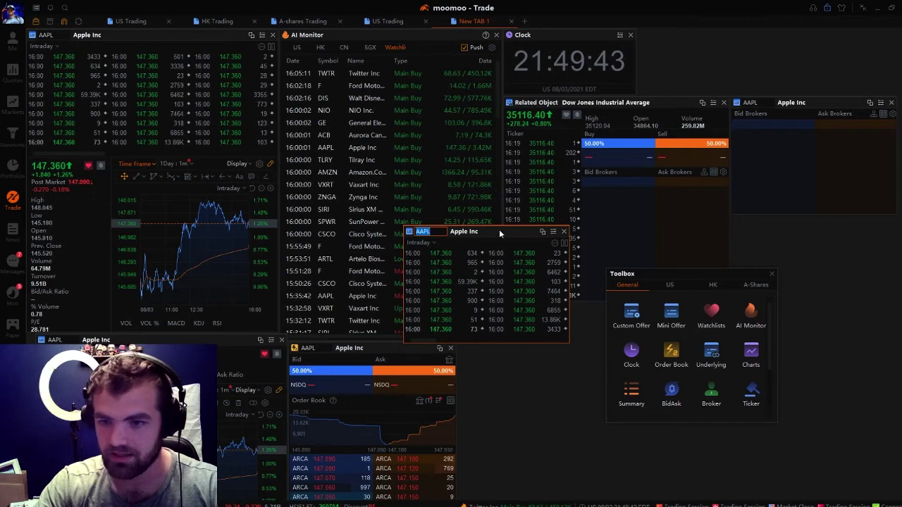
drag(498, 235, 551, 352)
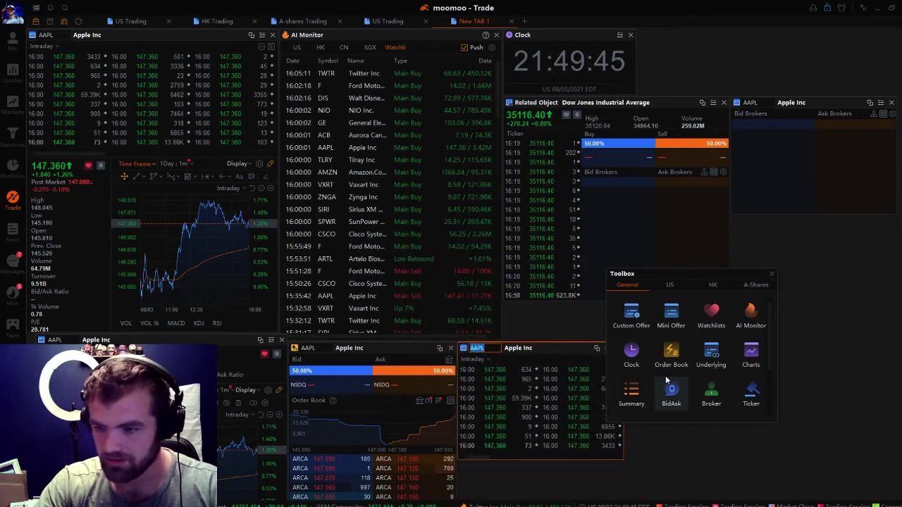
scroll(726, 384, down, 1)
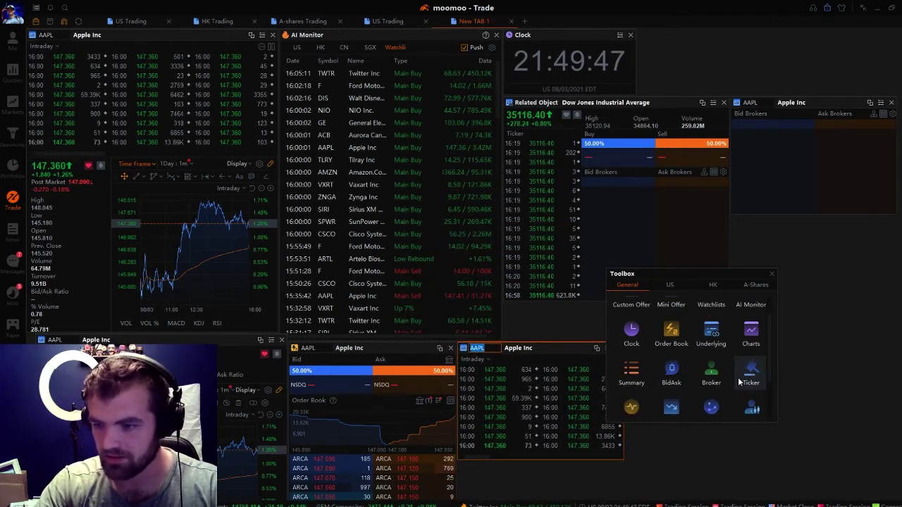
scroll(710, 395, down, 1)
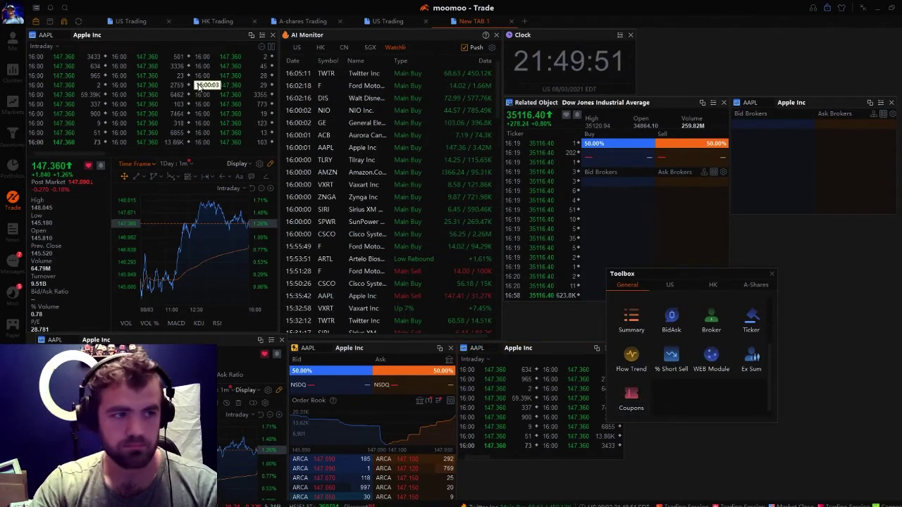
Add an AAPL Flow Trend fund flow panel along the right side
click(630, 358)
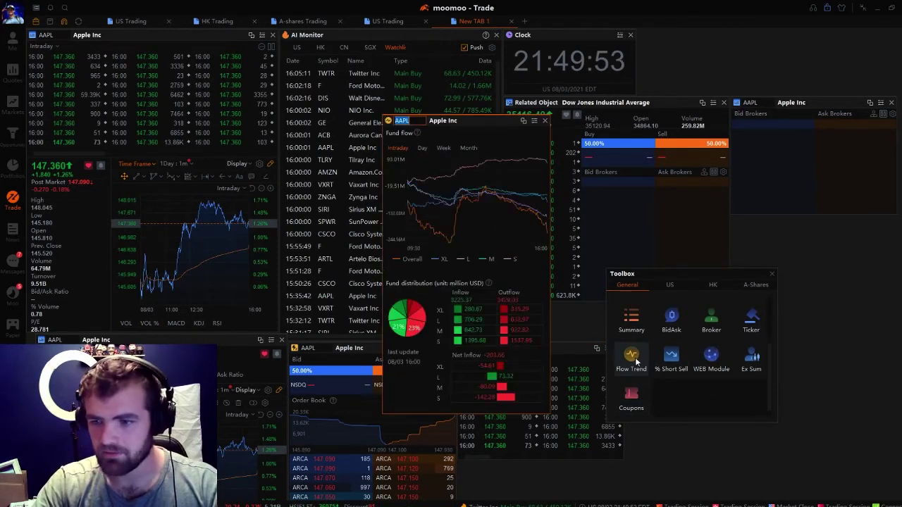
drag(481, 119, 846, 219)
scroll(717, 373, up, 2)
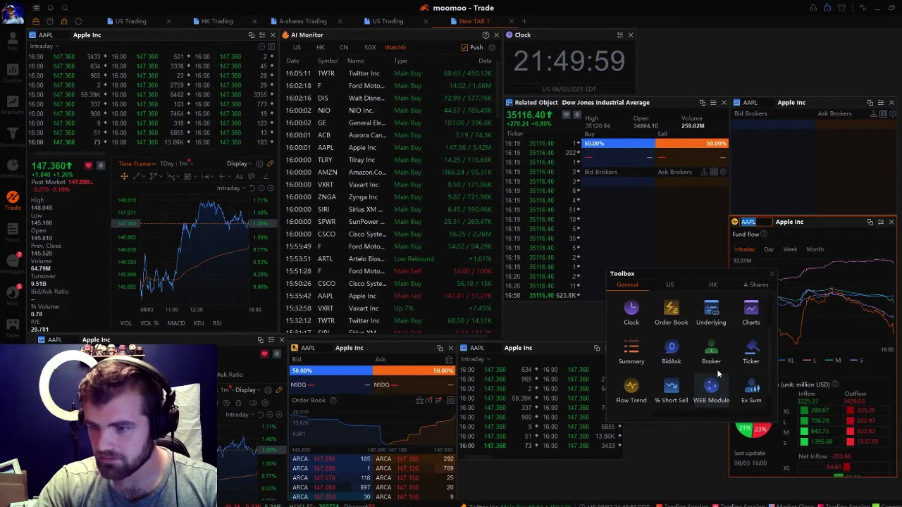
Preview Summary, Underlying and Broker panels from the Toolbox, closing each one
click(645, 337)
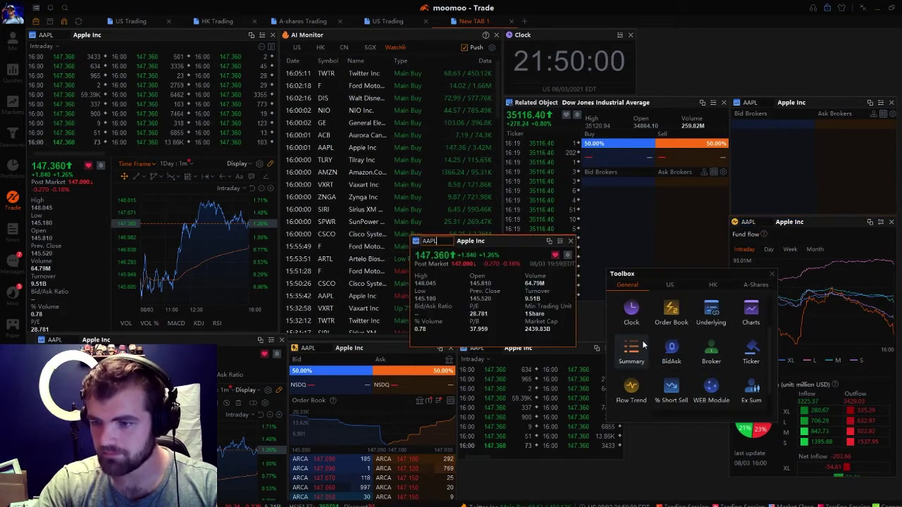
click(572, 239)
click(711, 317)
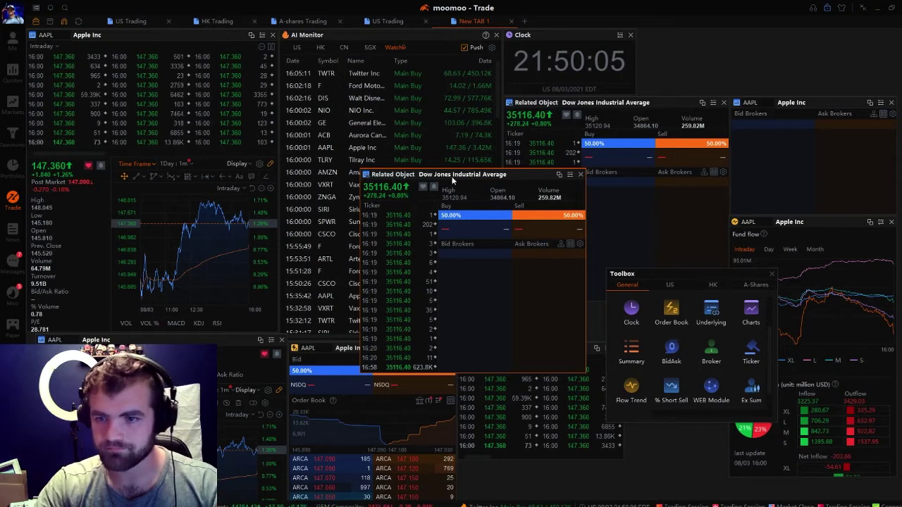
click(579, 175)
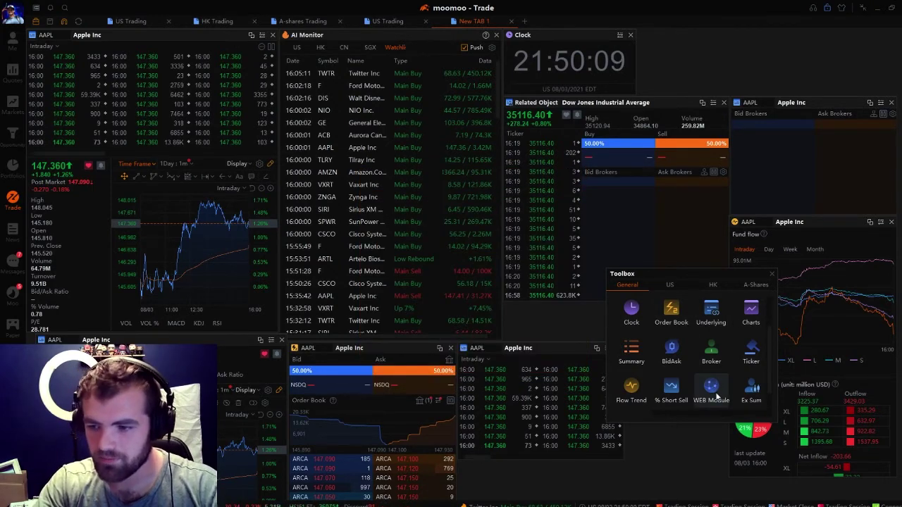
scroll(711, 387, down, 1)
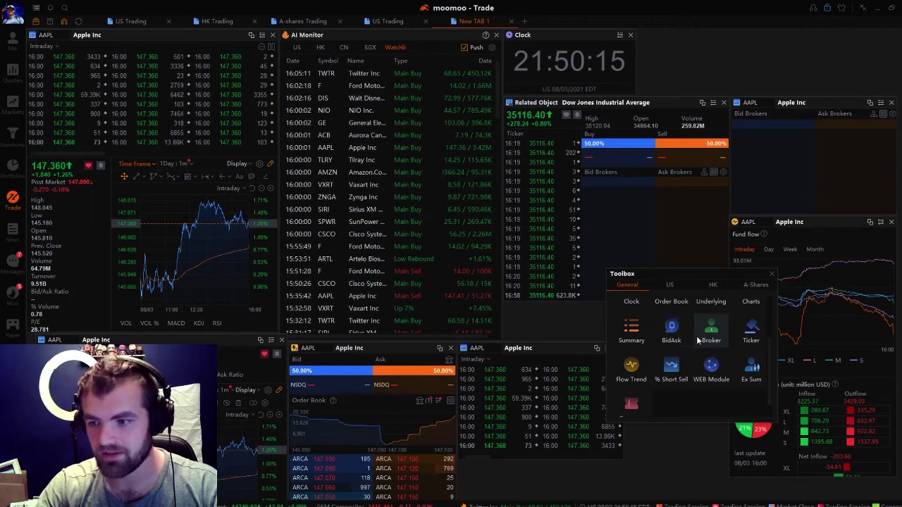
click(669, 330)
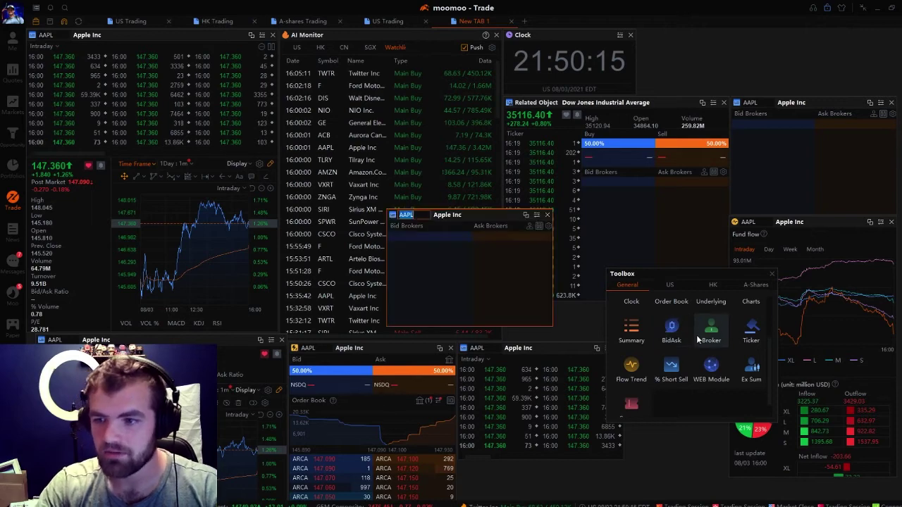
click(548, 215)
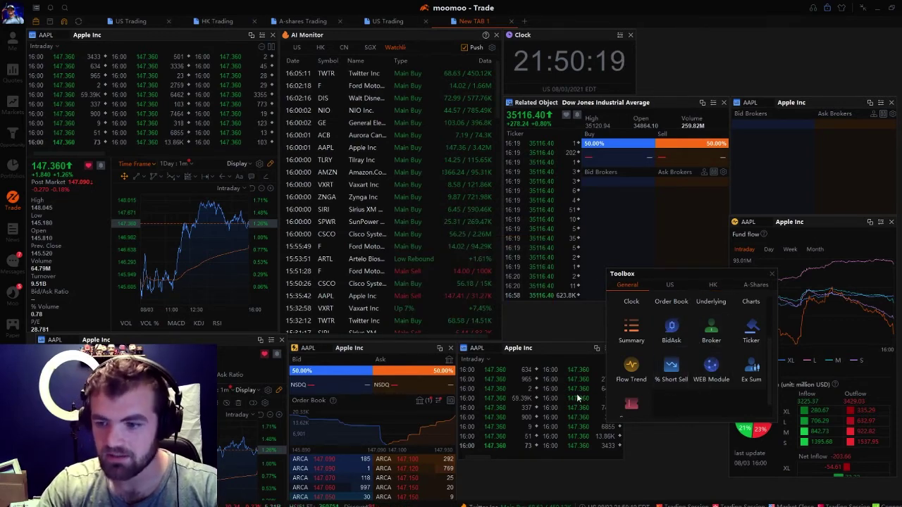
scroll(734, 360, up, 2)
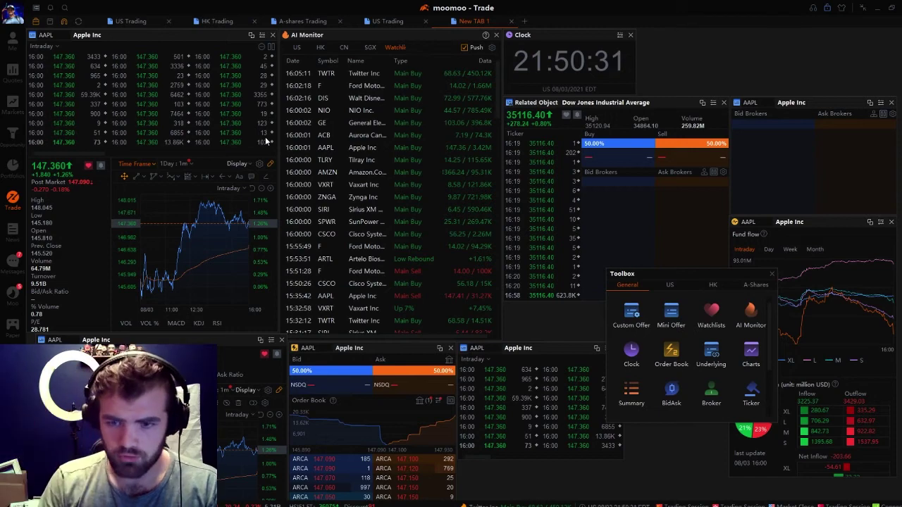
Add a Group Trading template tab and enter aapl in its chart code box to chart Apple Inc
click(524, 22)
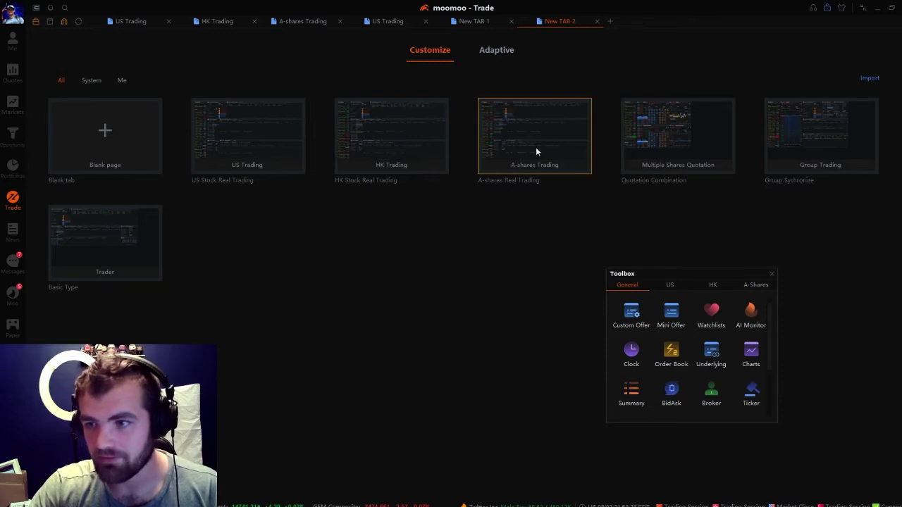
click(784, 131)
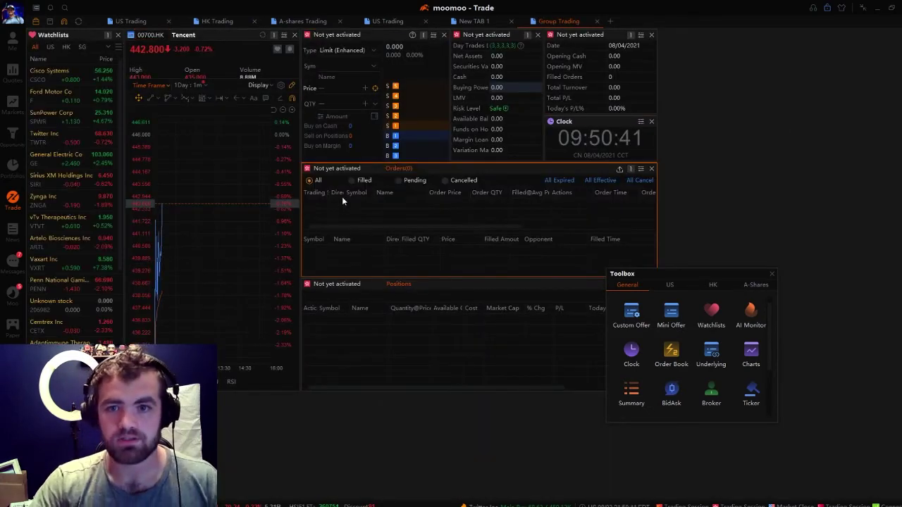
click(232, 56)
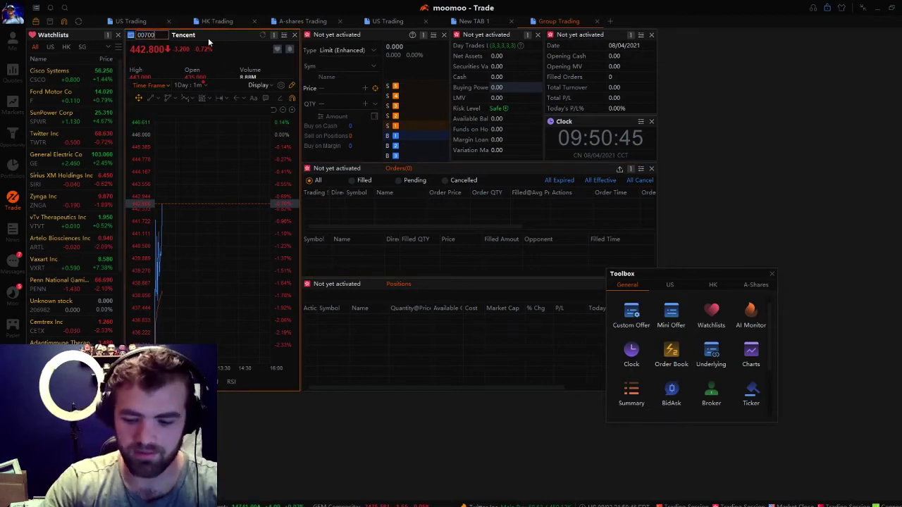
text(aa)
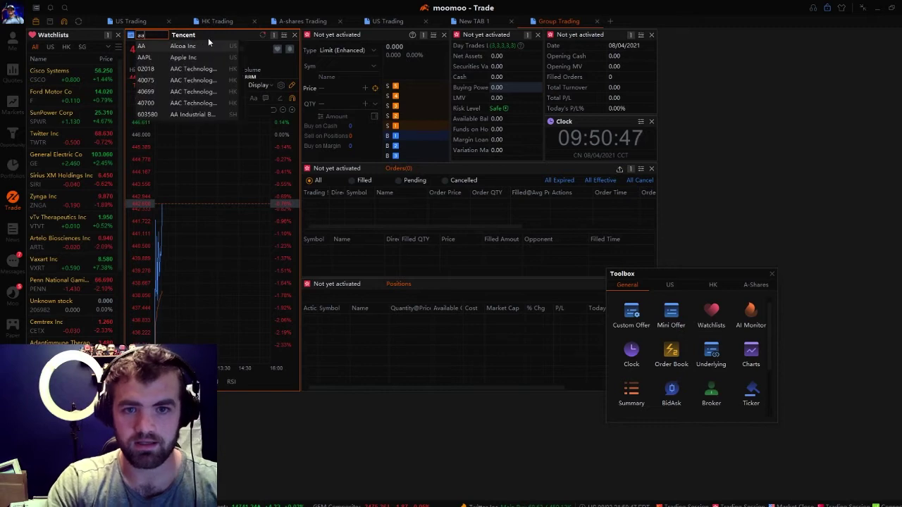
text(pl)
key(Return)
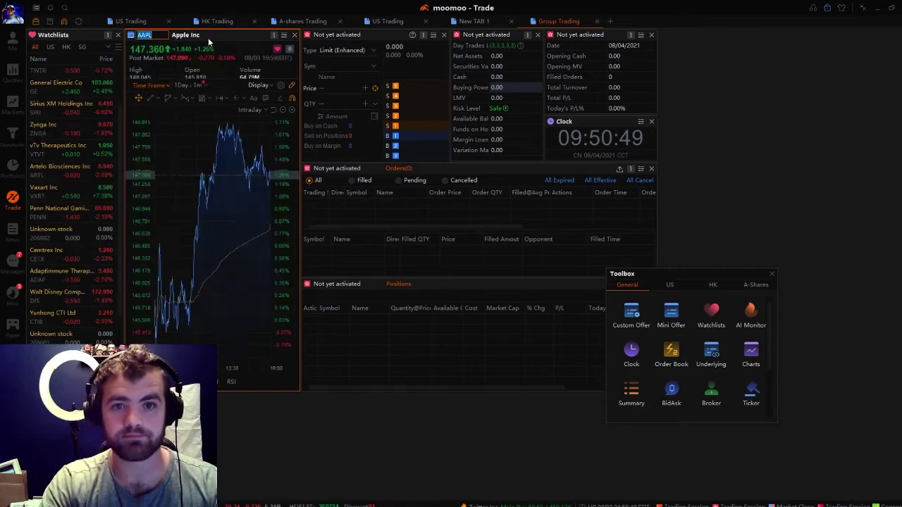
click(321, 65)
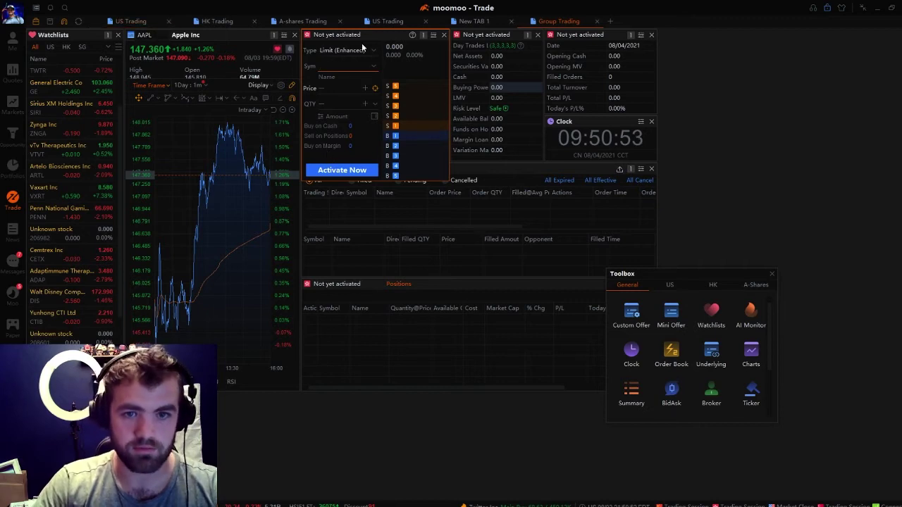
Browse News, then Messages, then open the Paper trading panel showing 'More features, coming soon'
click(14, 231)
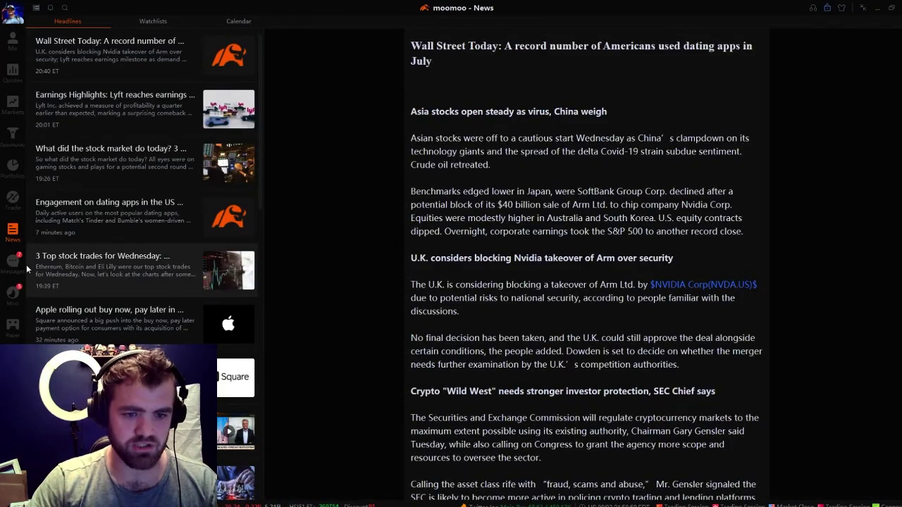
click(20, 275)
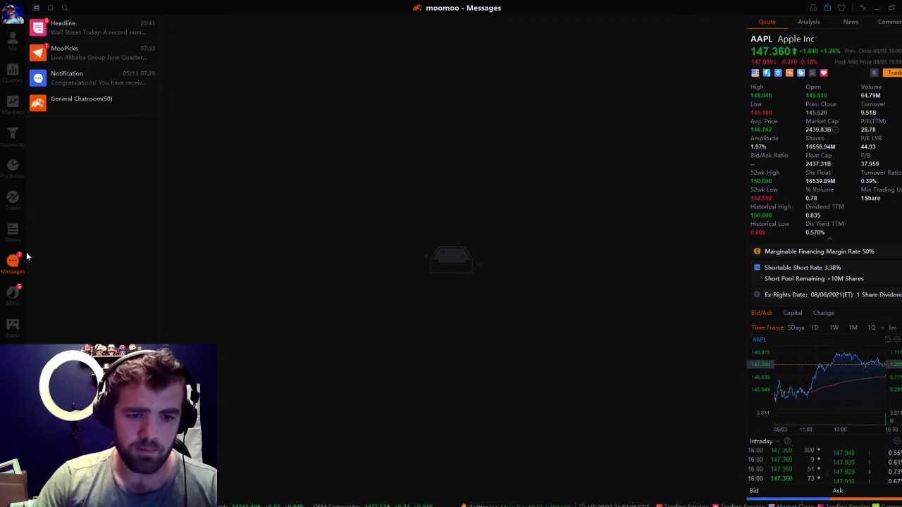
click(12, 326)
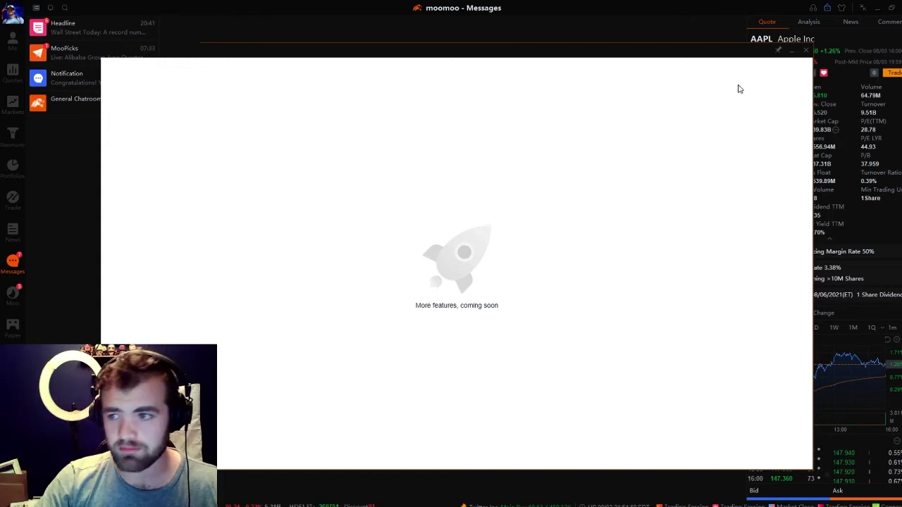
Dismiss the coming-soon window and go via Opportunity to Portfolios, showing Vector Best Values' chart and holdings
click(805, 51)
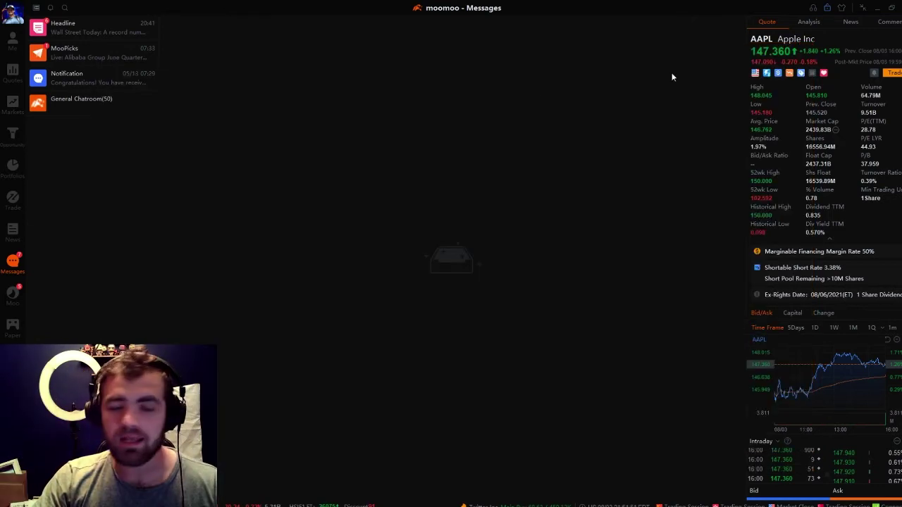
click(12, 131)
click(12, 163)
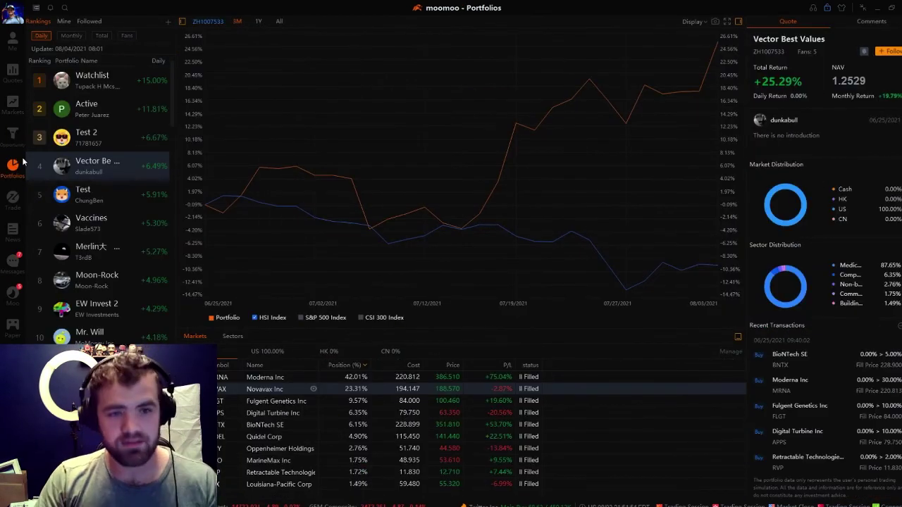